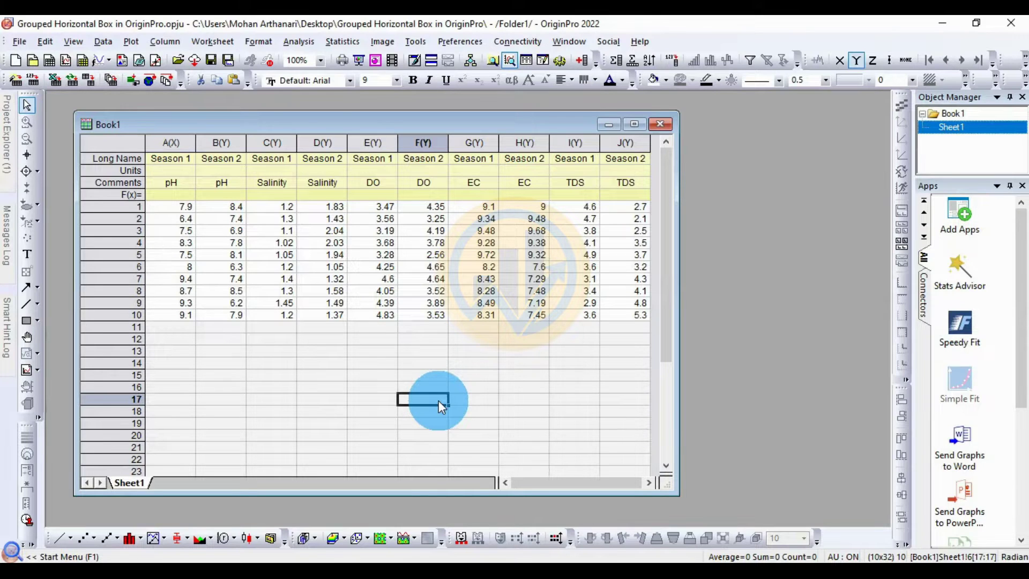
- Review the data block and the Season 1/Season 2 labels in the Long Name row
drag(175, 205, 612, 394)
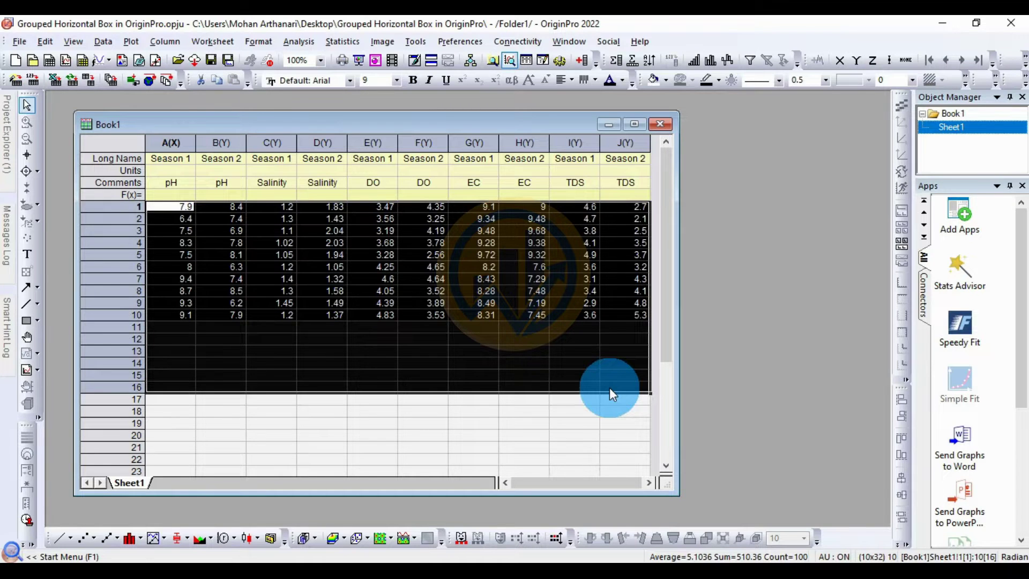
click(446, 375)
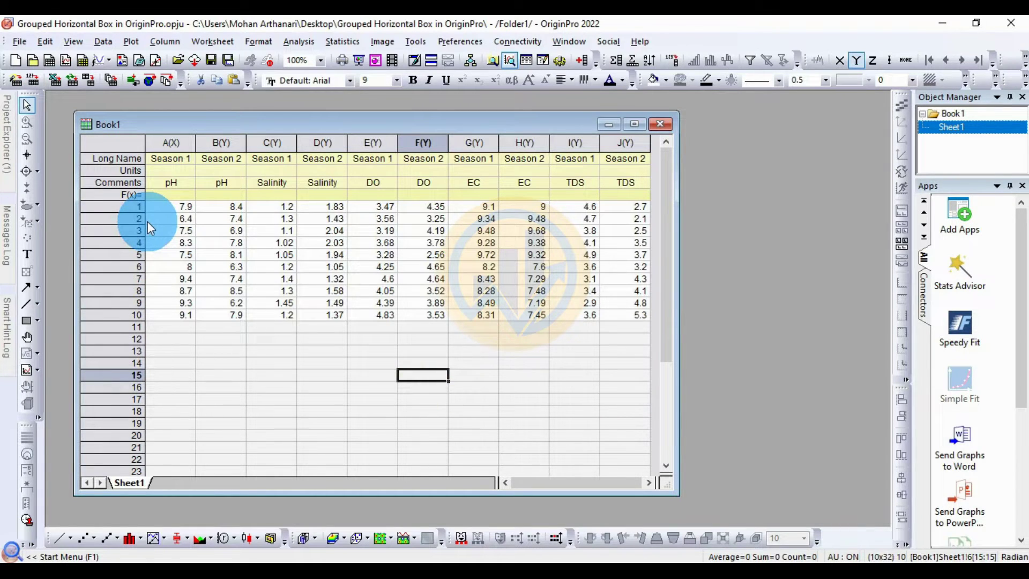
click(116, 158)
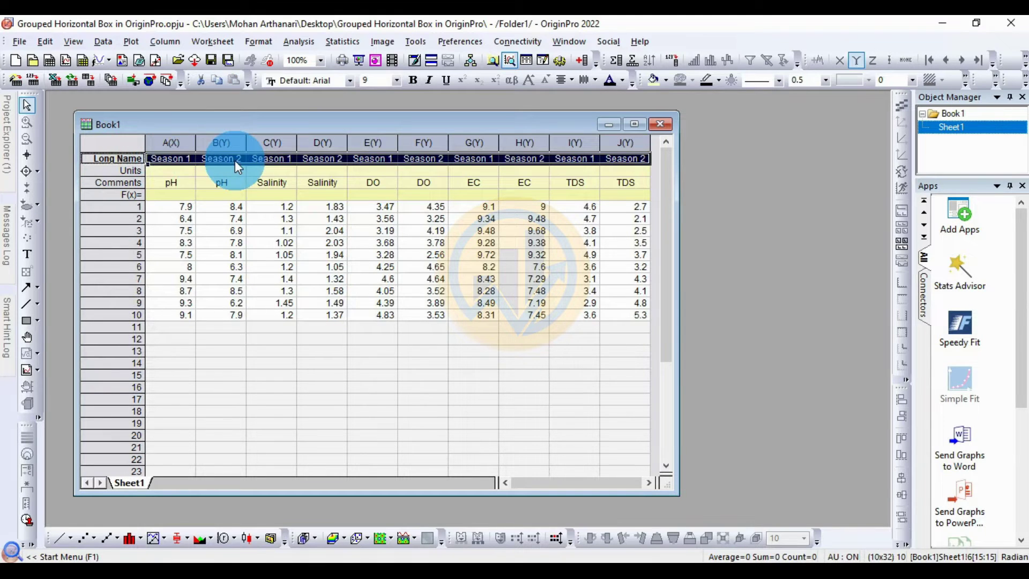
drag(180, 158, 236, 196)
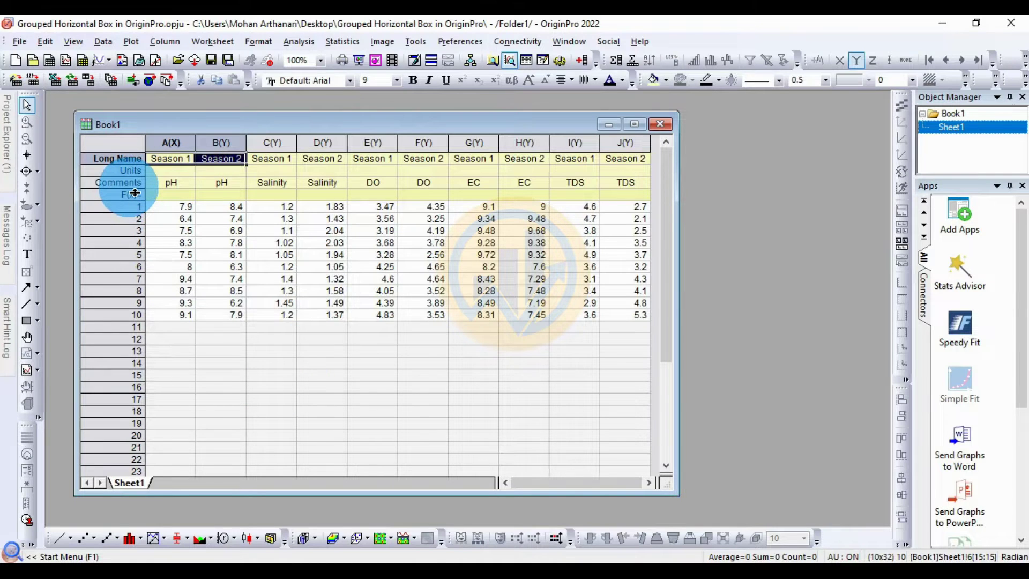
- Review the pH, Salinity, DO, EC and TDS parameter labels, then bring up the Plot menu
click(178, 182)
click(268, 182)
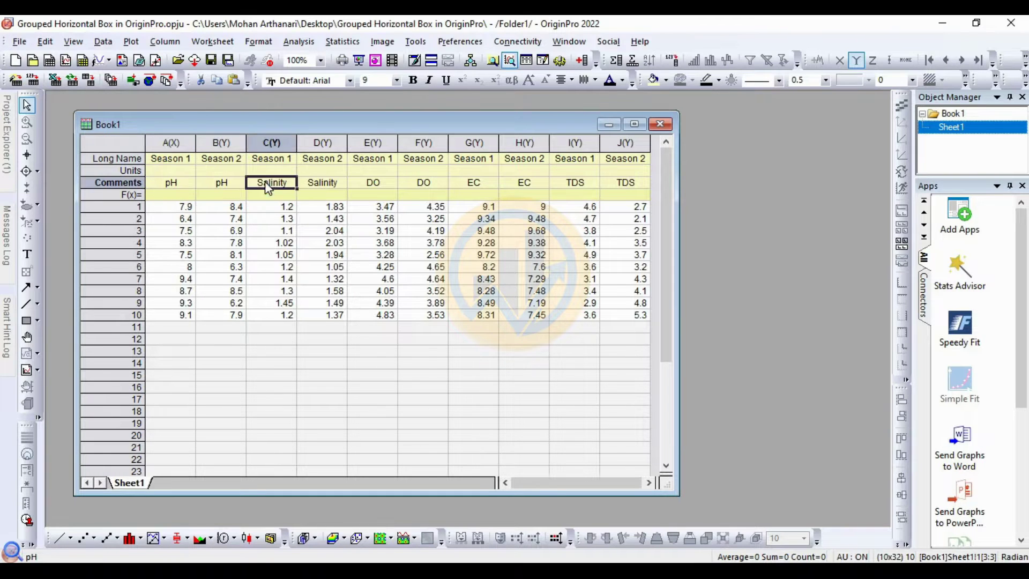
click(375, 182)
click(482, 184)
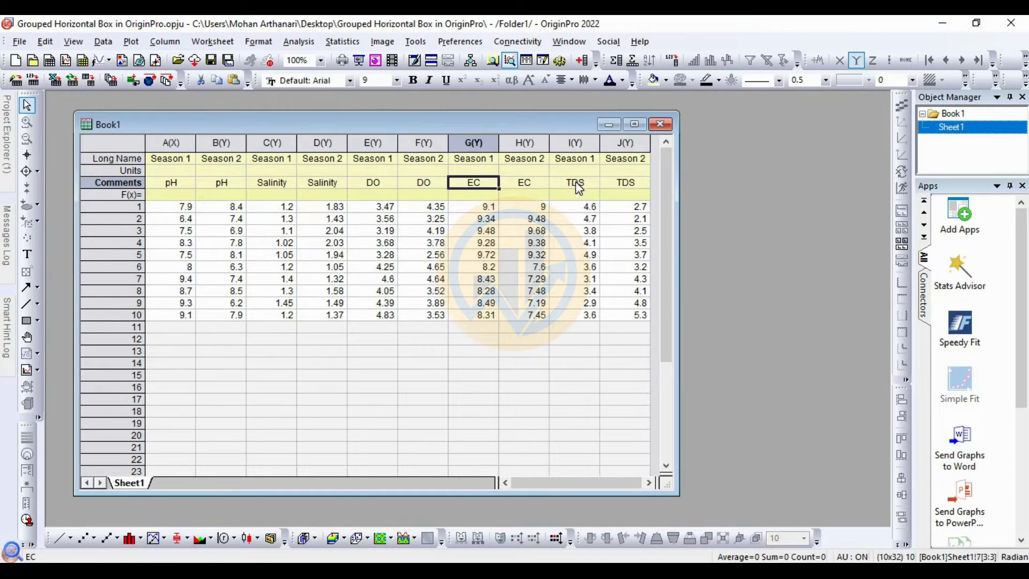
click(575, 182)
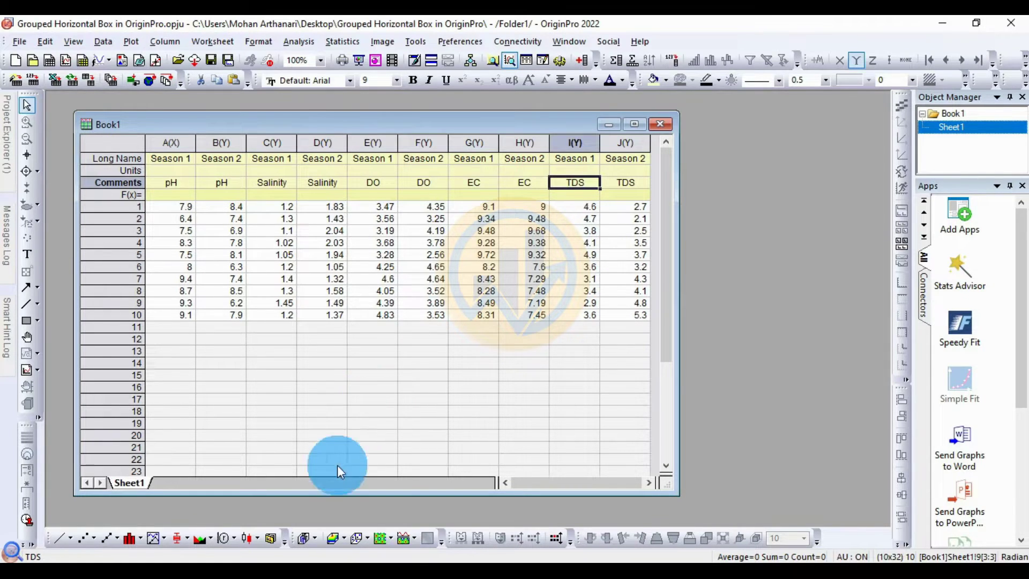
click(130, 42)
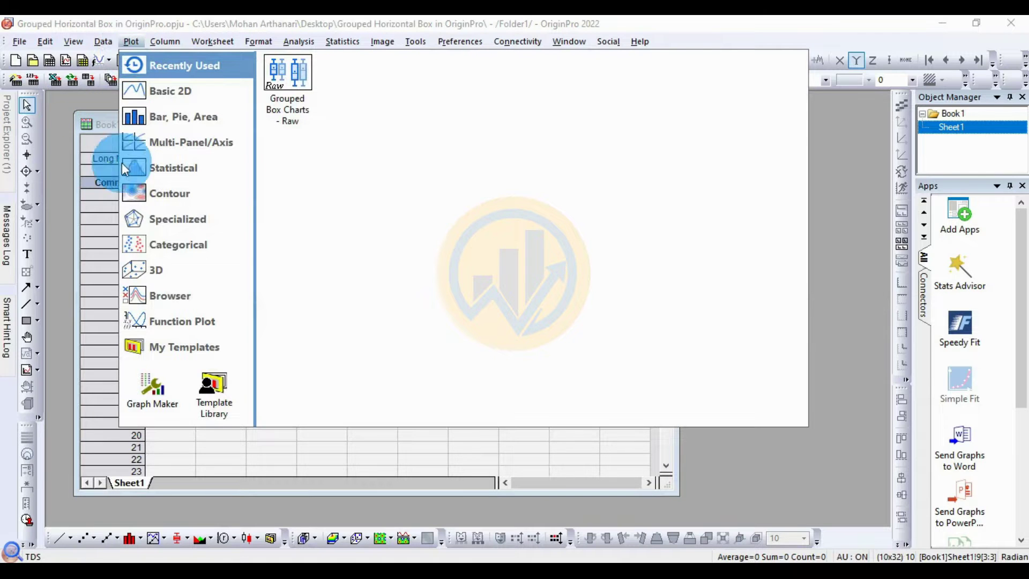
- Start a Categorical Grouped Box Charts - Raw plot with columns A–J as input
click(161, 246)
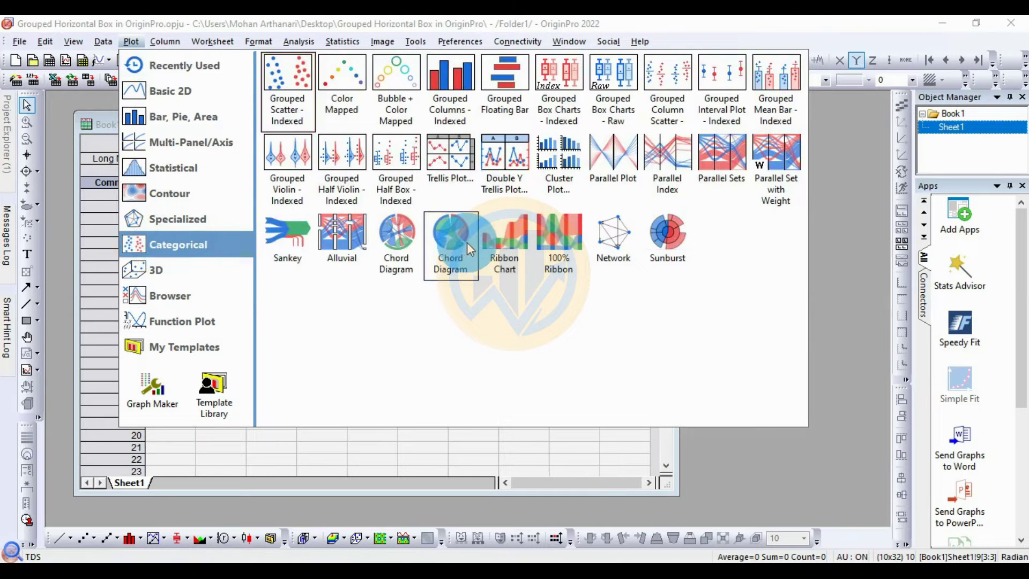
click(613, 79)
drag(477, 213, 464, 136)
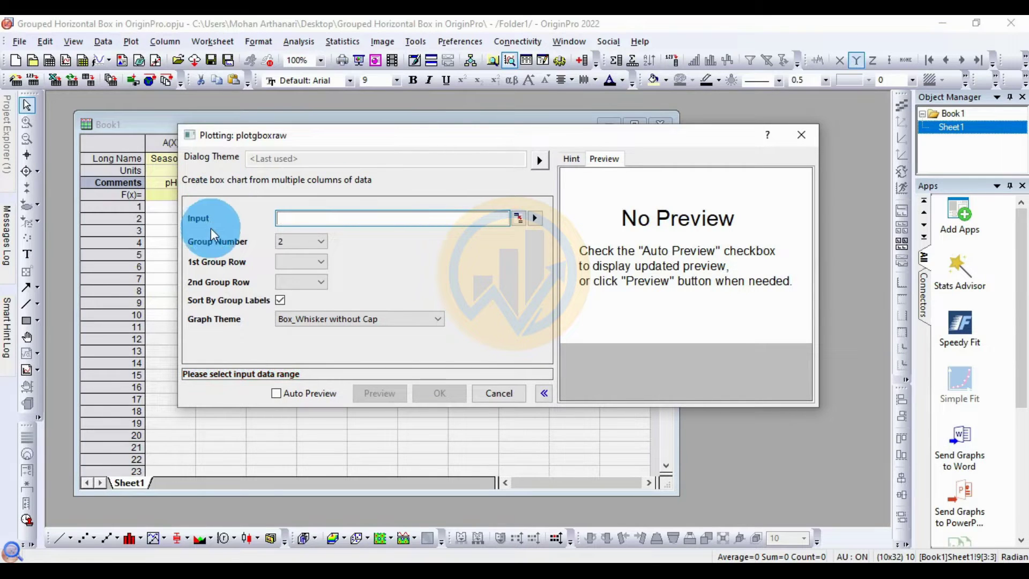
click(517, 221)
drag(145, 143, 632, 146)
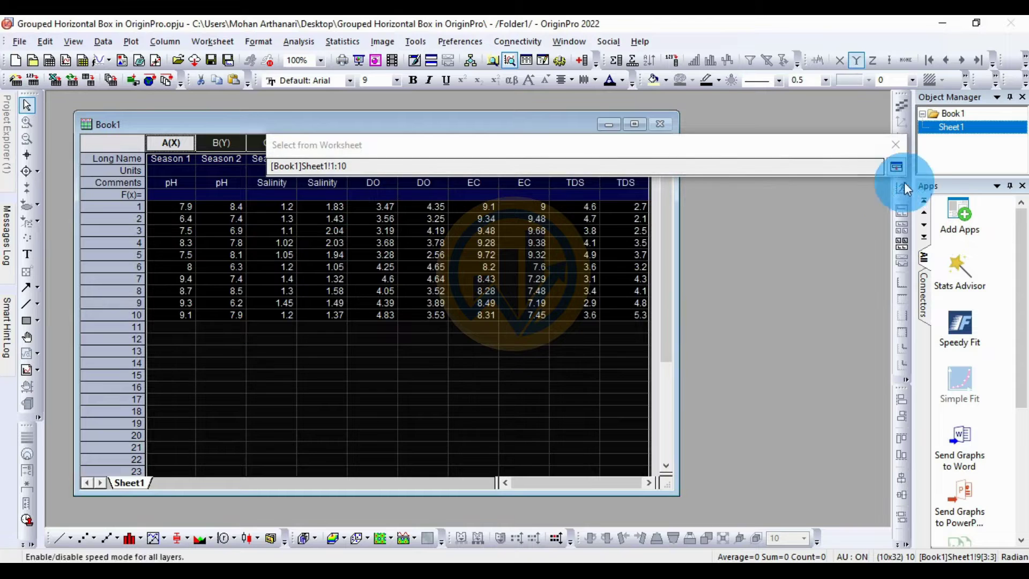
click(896, 167)
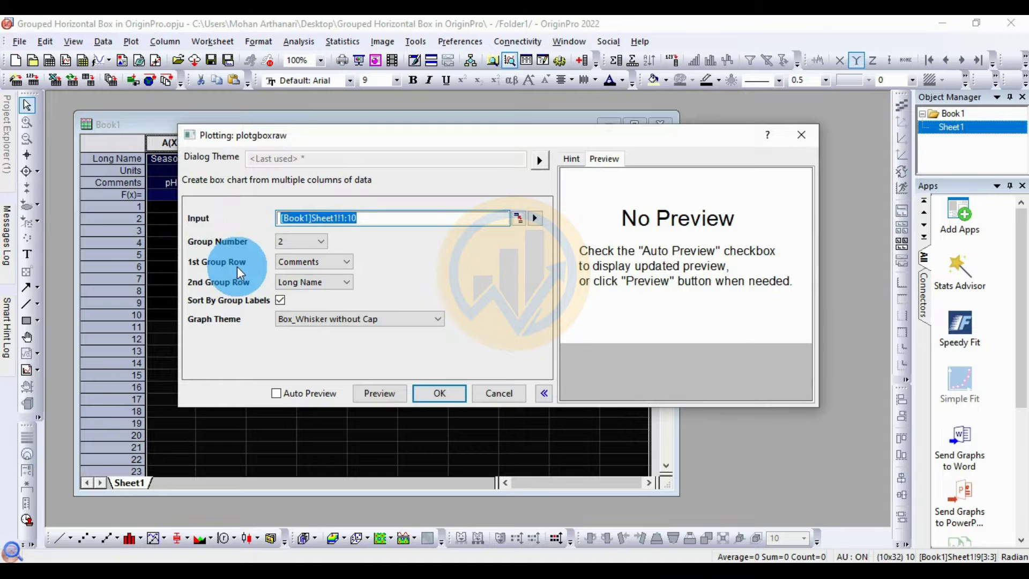
- Group by Comments then Long Name, enable Auto Preview, and create the grouped box chart
drag(384, 140, 475, 250)
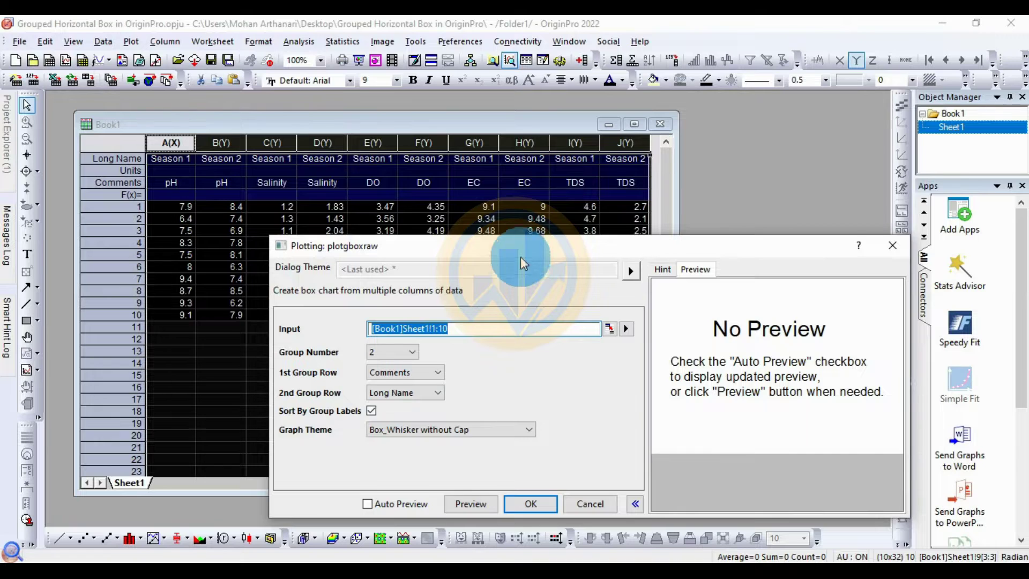
drag(519, 252, 513, 192)
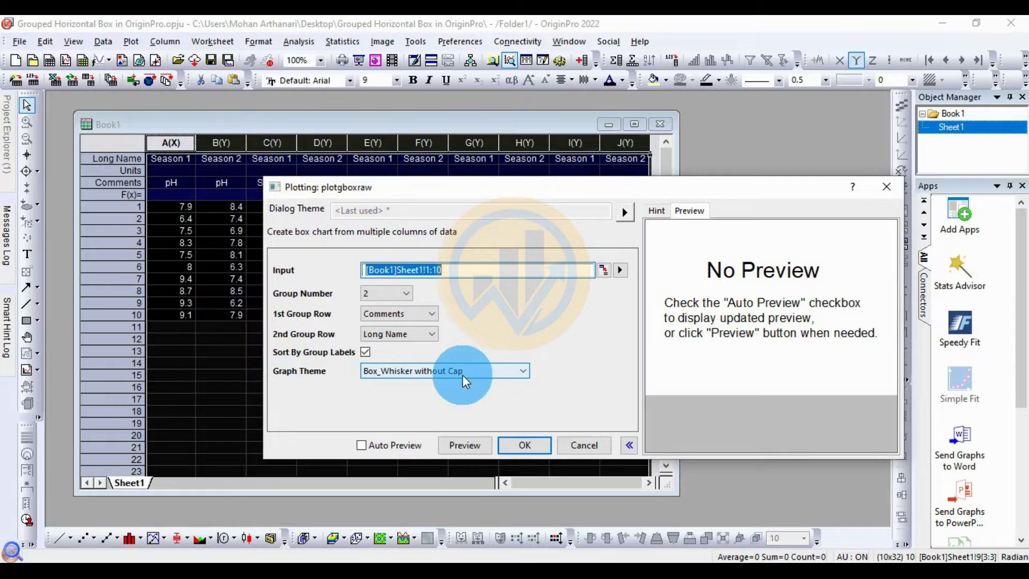
click(361, 448)
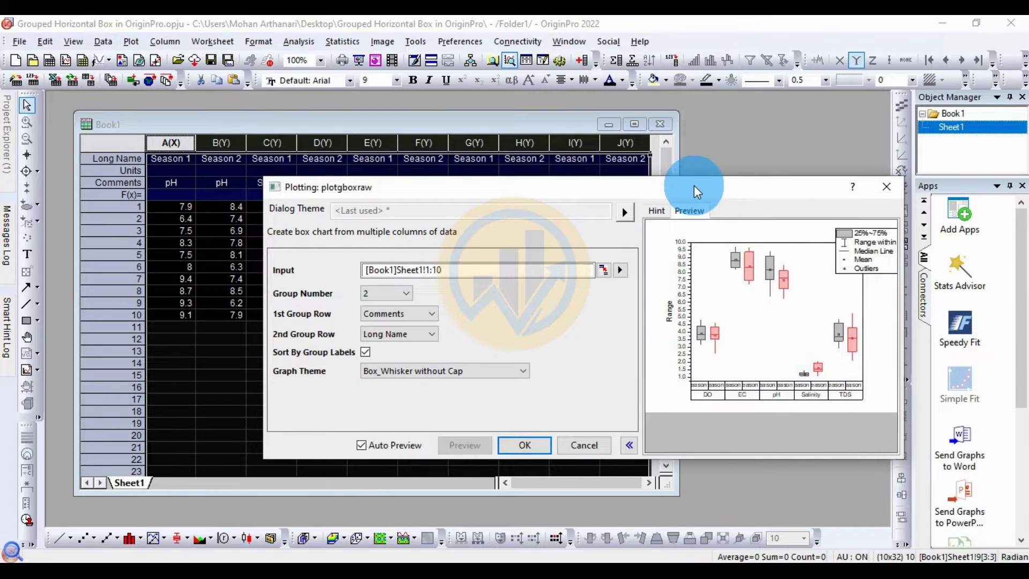
drag(696, 194, 611, 172)
click(450, 416)
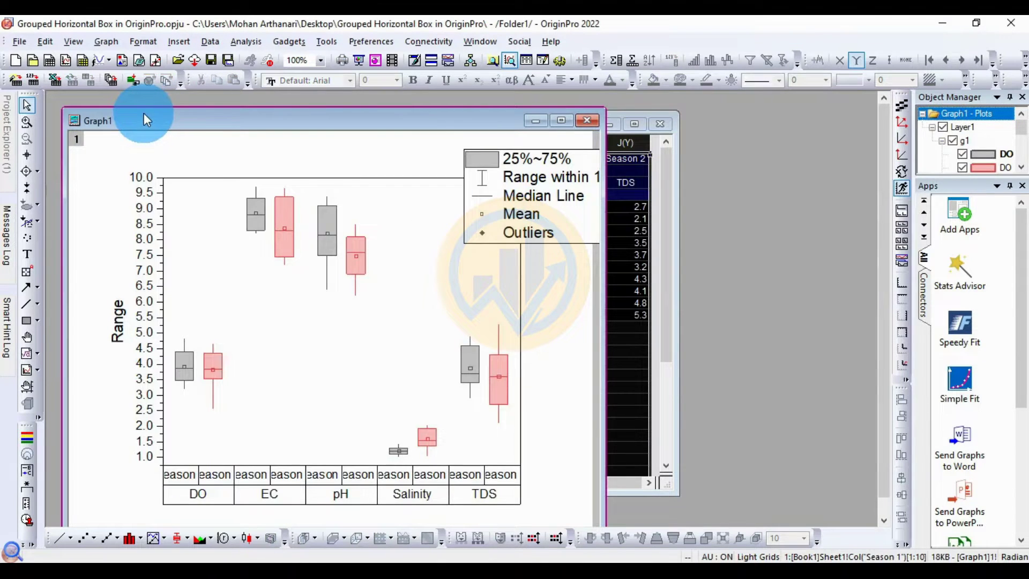
- Delete the legend from Graph1 and maximize the graph window
drag(168, 116, 250, 115)
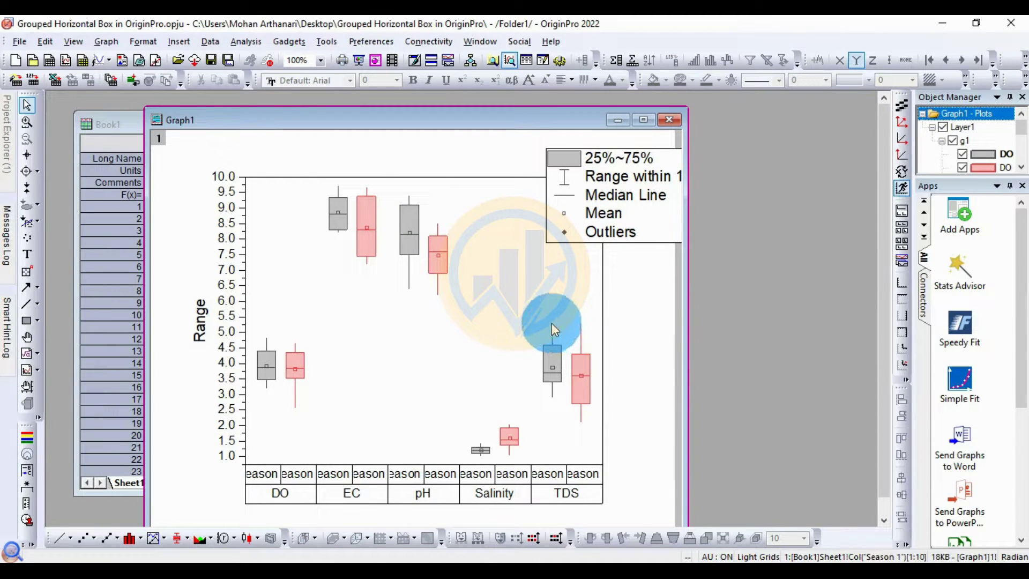
click(648, 230)
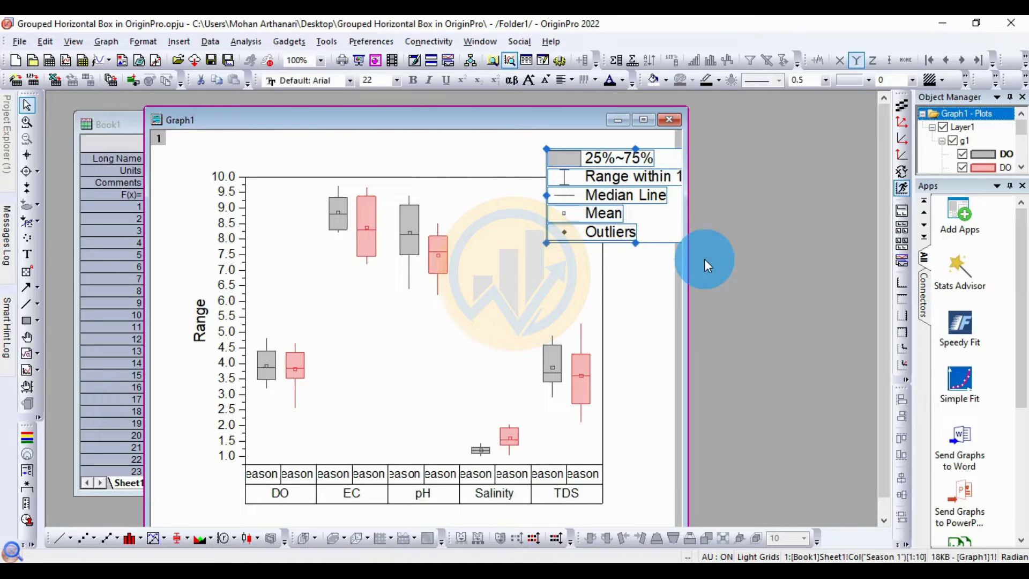
key(Delete)
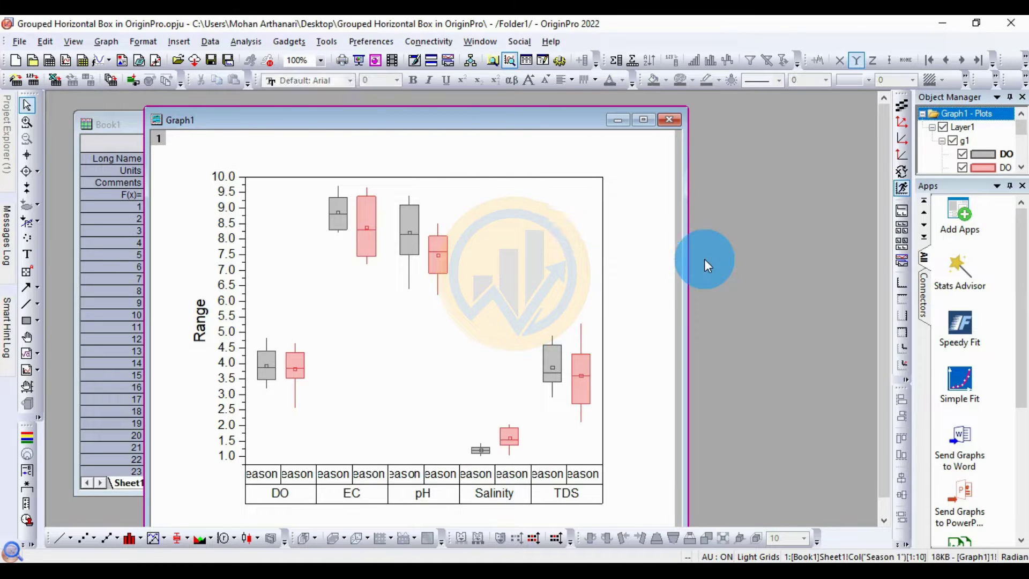
click(637, 122)
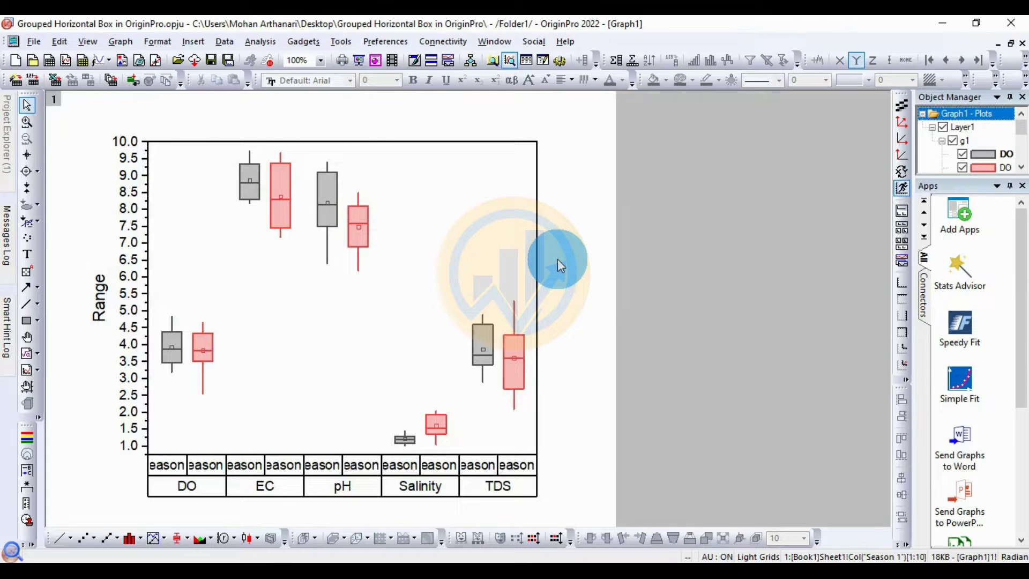
click(415, 285)
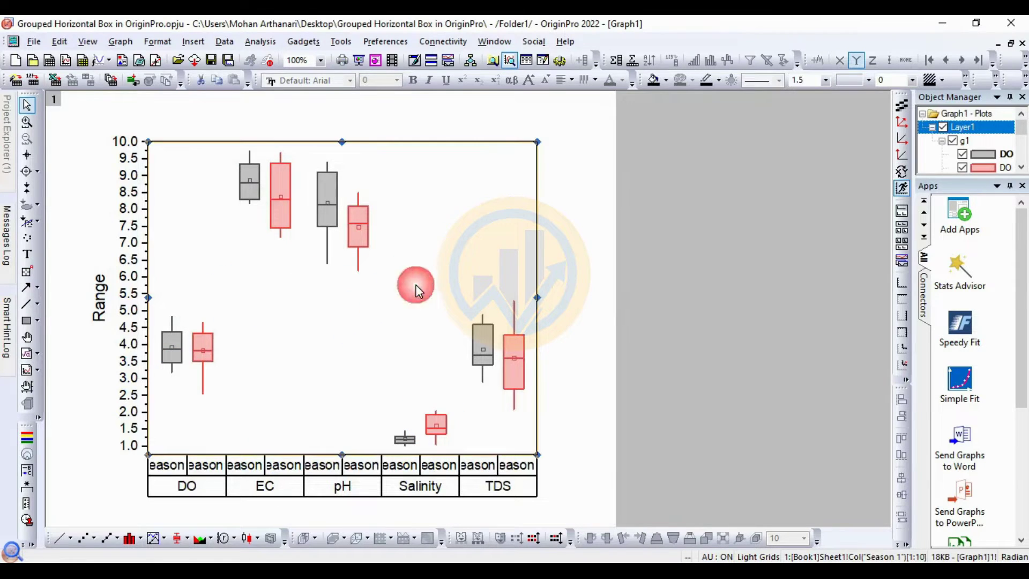
- Exchange the axes for horizontal boxes and select the bottom Range tick labels
click(902, 177)
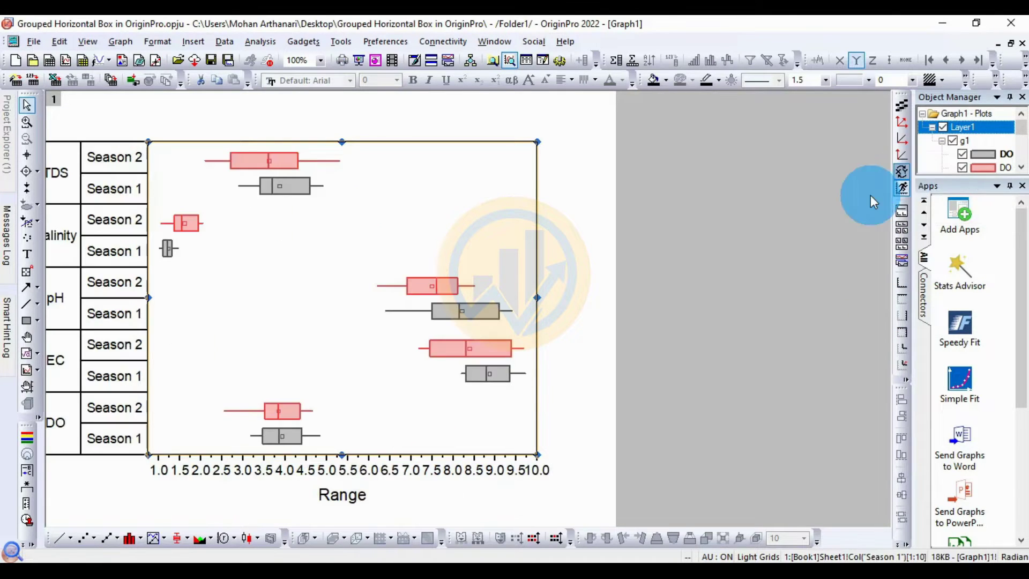
click(438, 190)
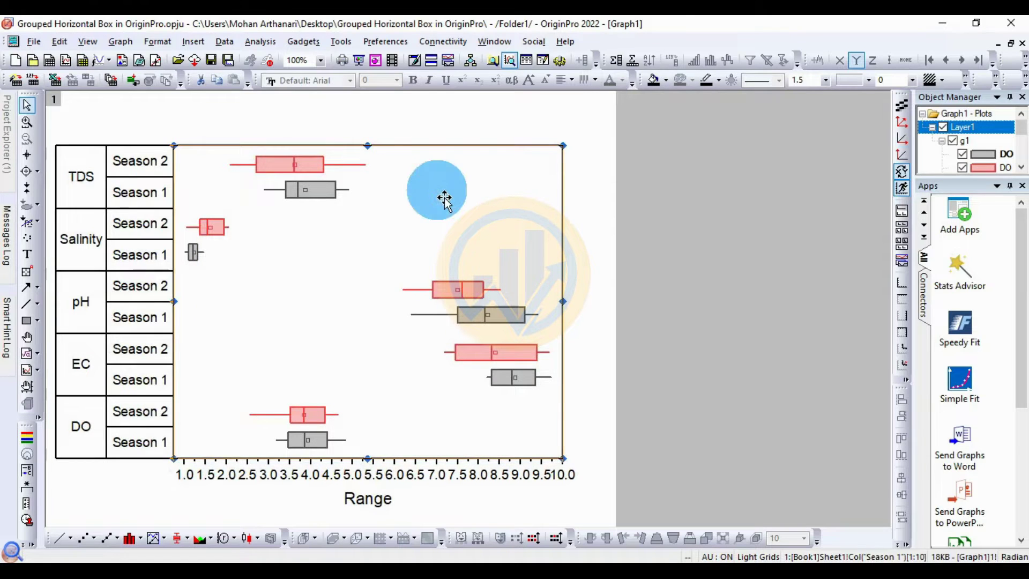
click(599, 342)
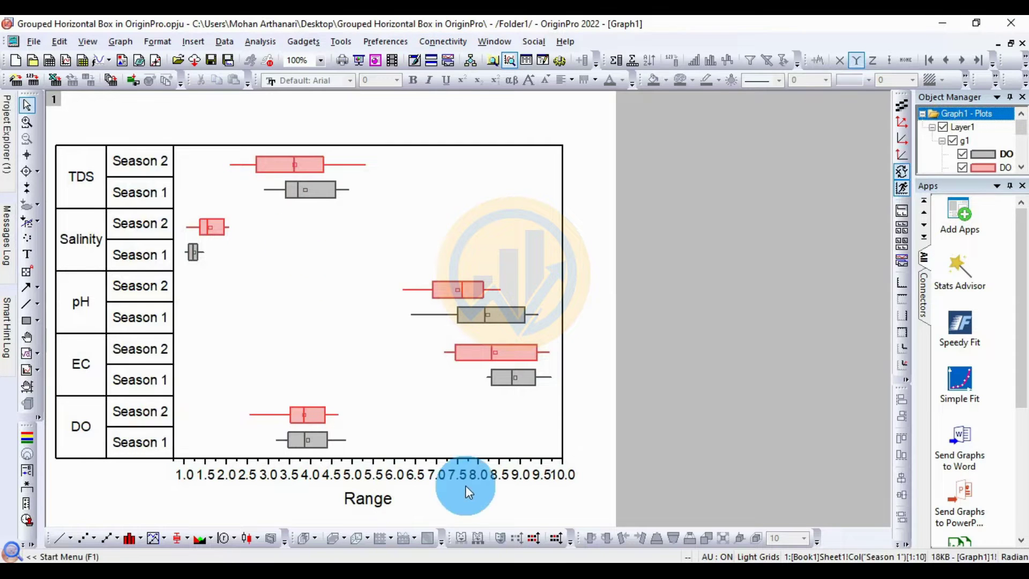
click(434, 475)
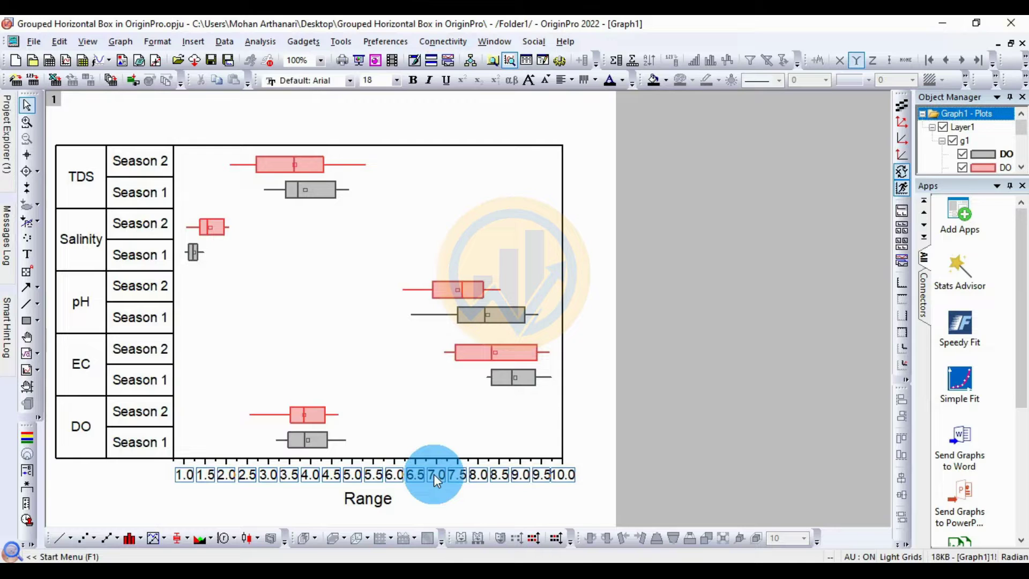
- Set the Range axis major tick increment to 1 and apply
right_click(461, 474)
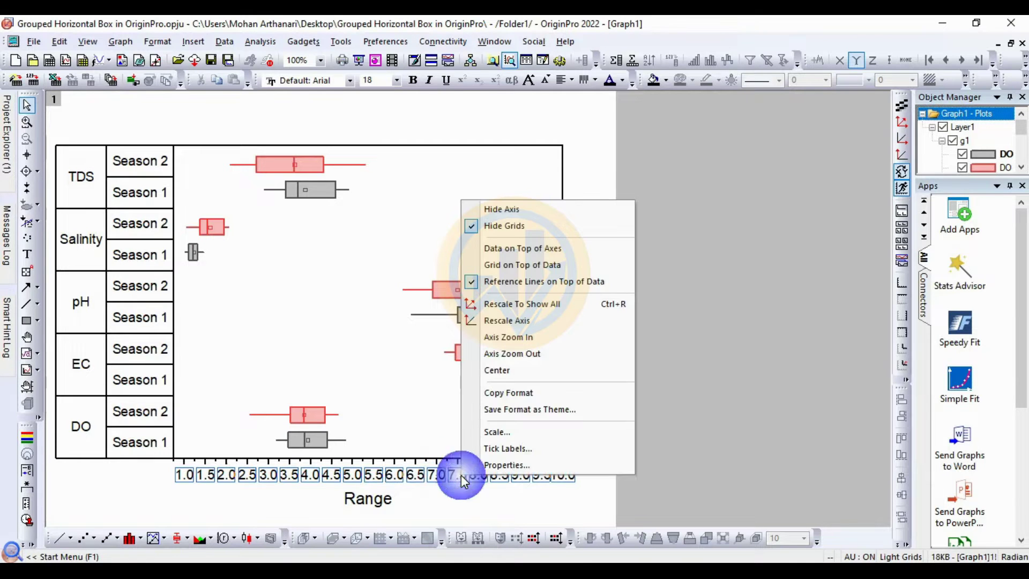
click(497, 465)
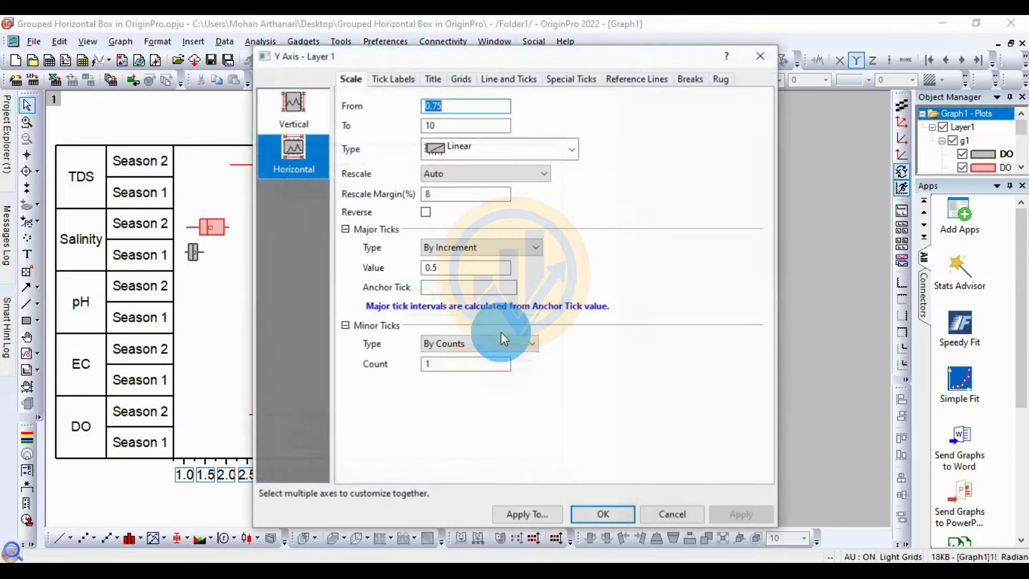
drag(420, 60, 468, 73)
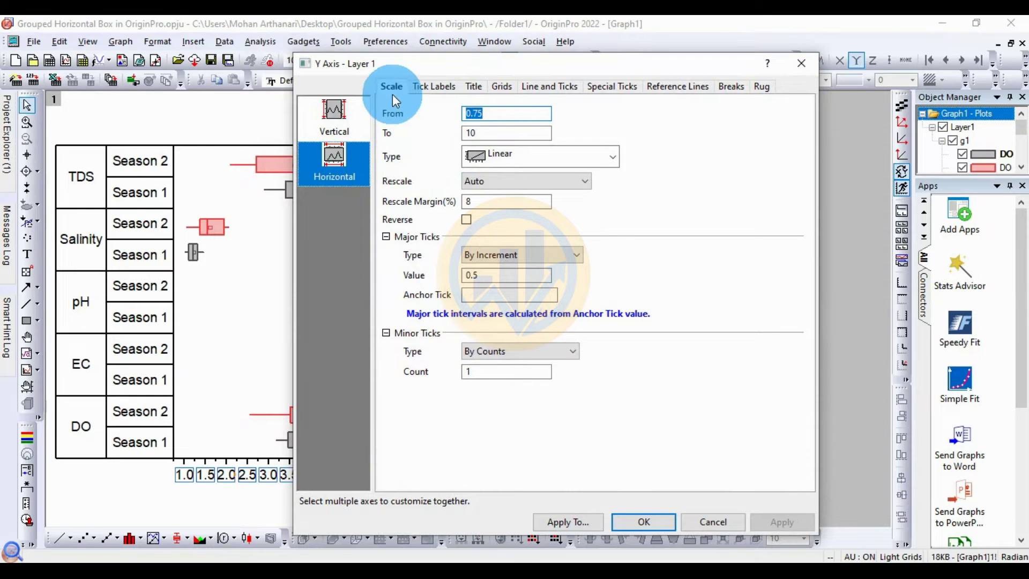
double_click(494, 285)
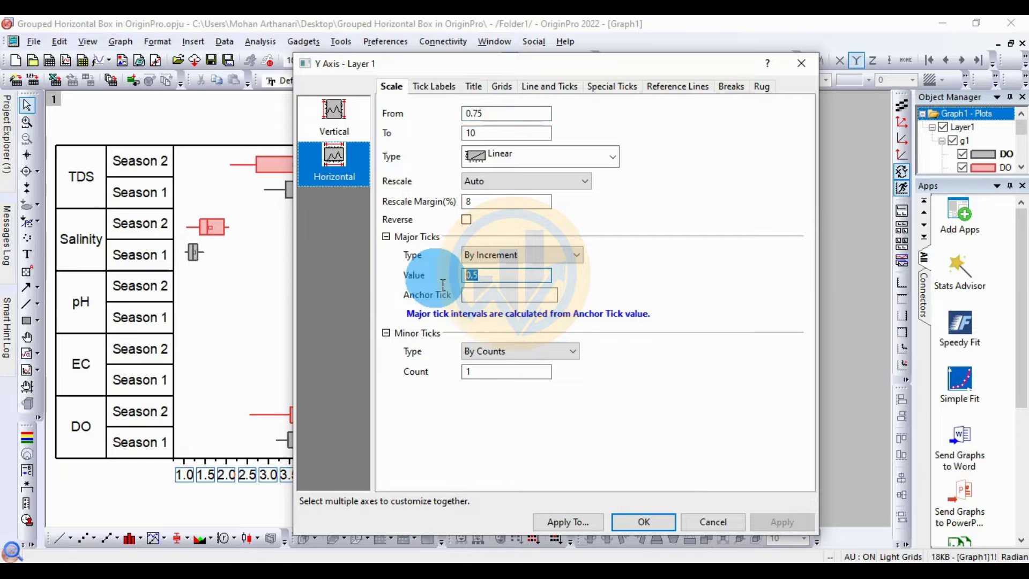
text(1)
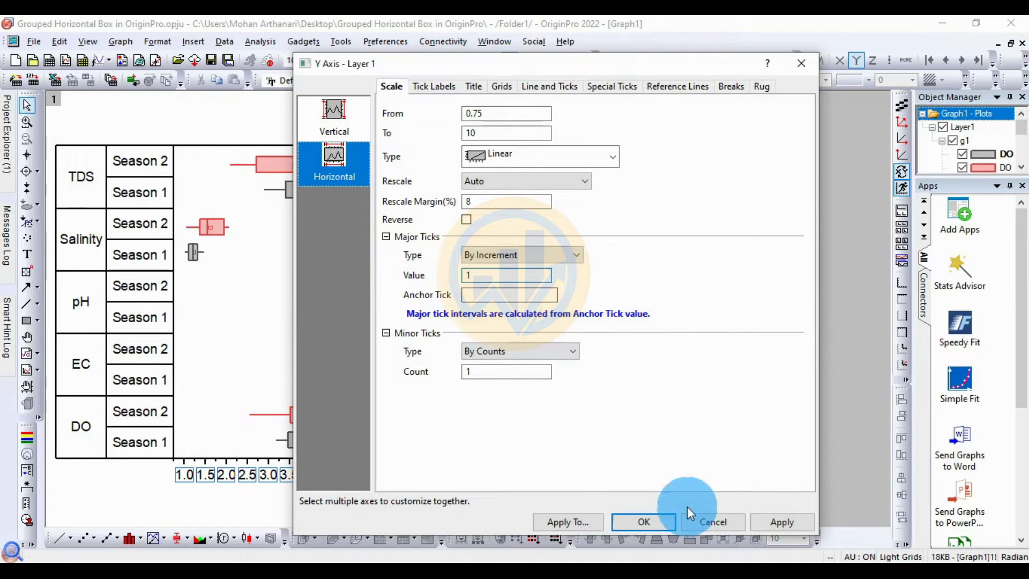
click(782, 522)
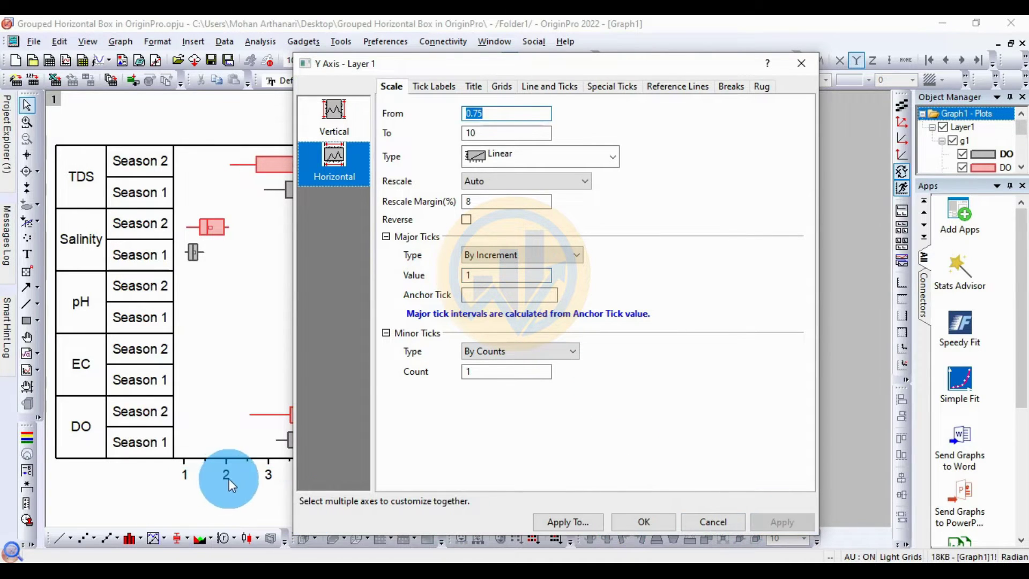
drag(590, 63, 667, 40)
- Format the bottom tick labels as bold Times New Roman at size 16
click(511, 63)
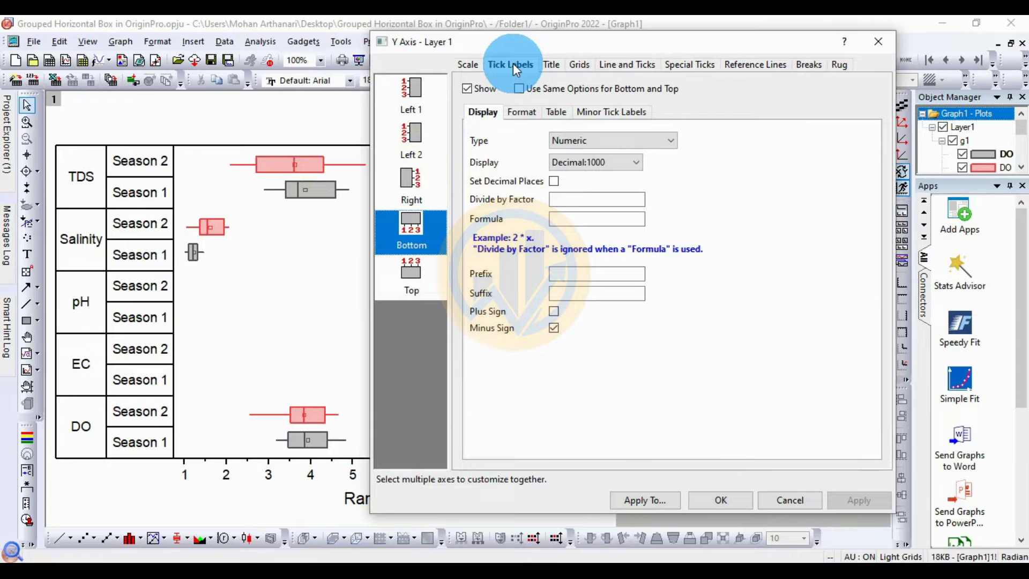
click(521, 112)
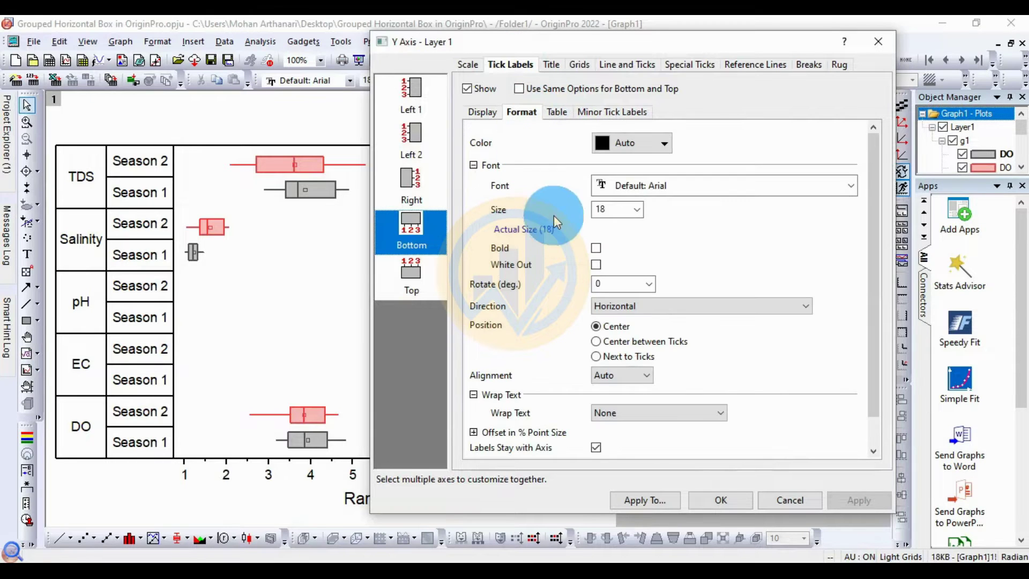
click(717, 182)
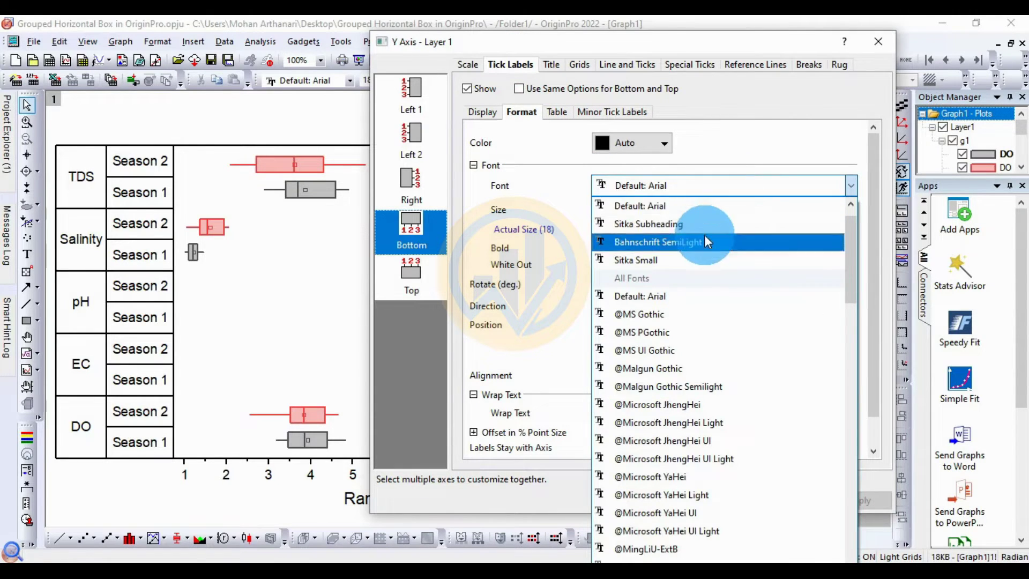
click(689, 229)
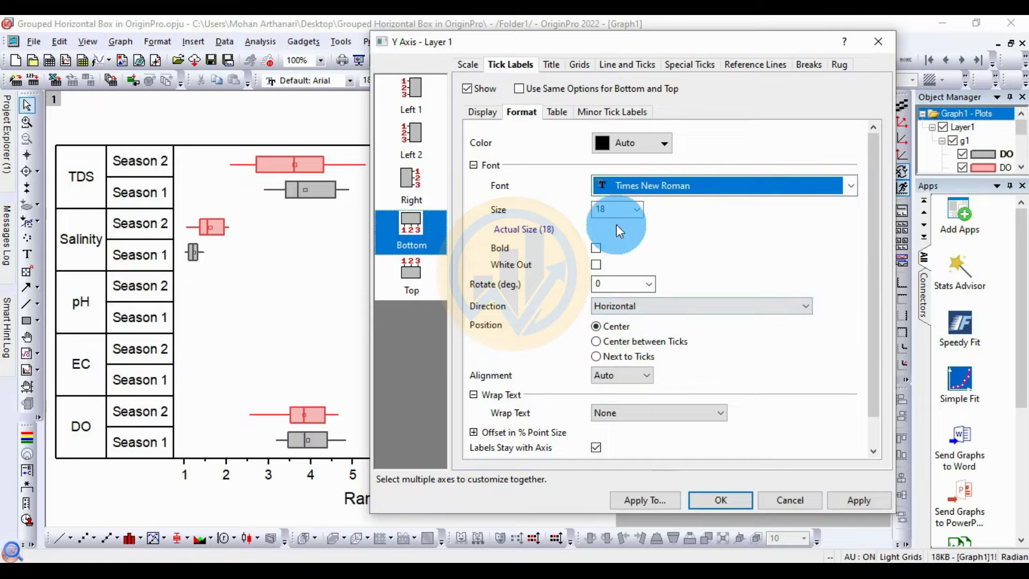
click(642, 211)
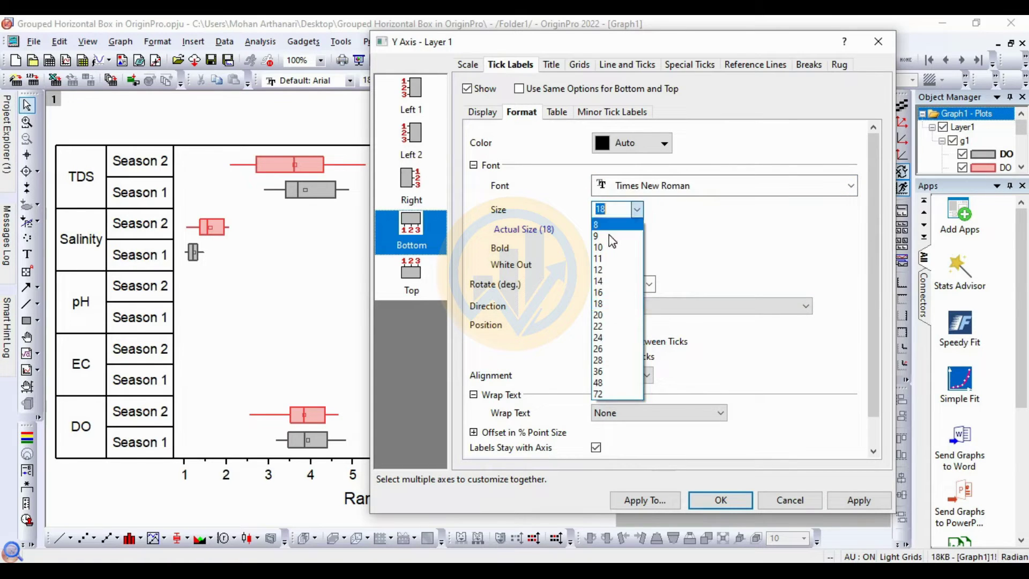
click(602, 285)
click(636, 209)
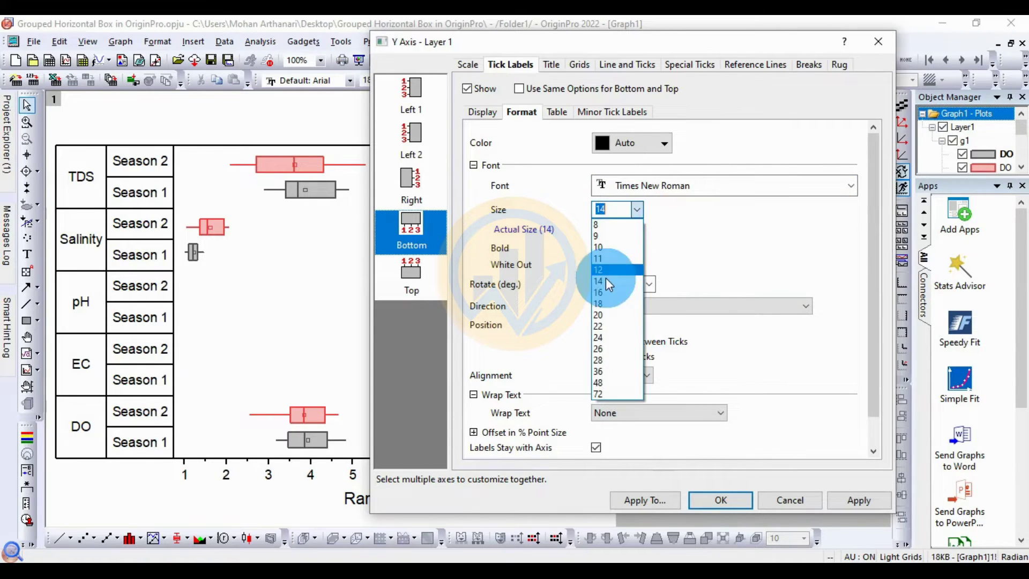
click(602, 292)
click(593, 247)
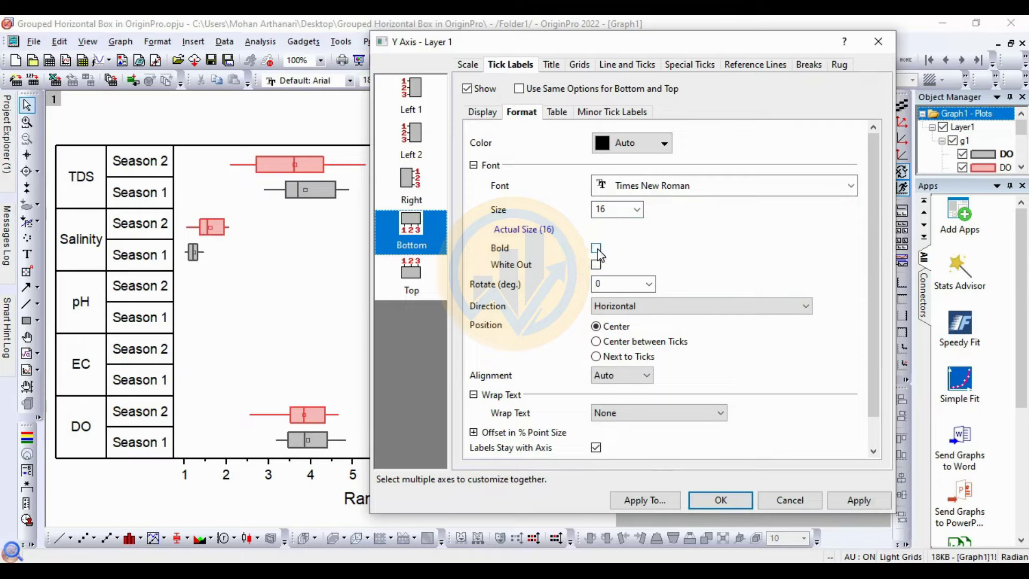
click(872, 498)
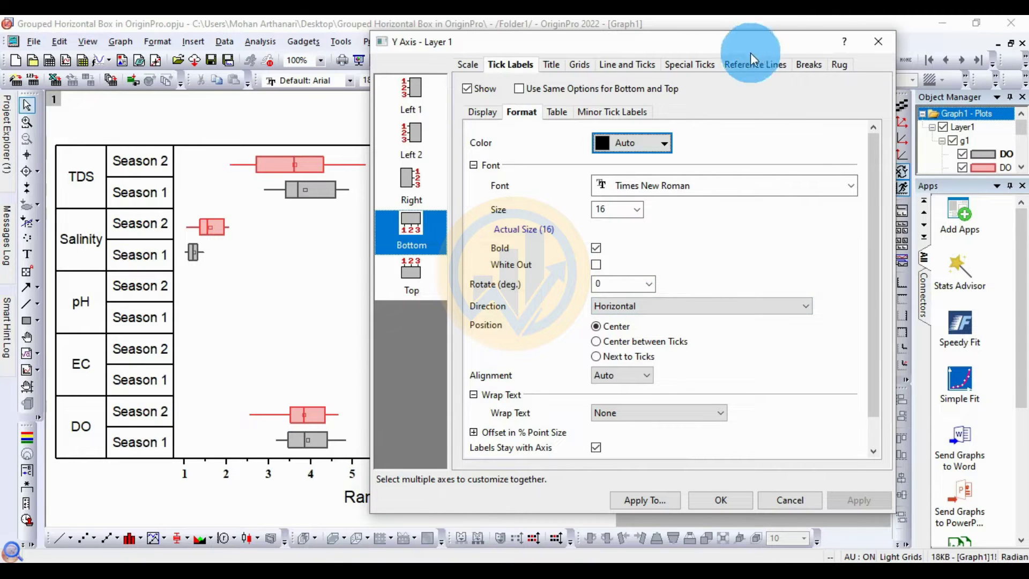
drag(750, 50, 742, 34)
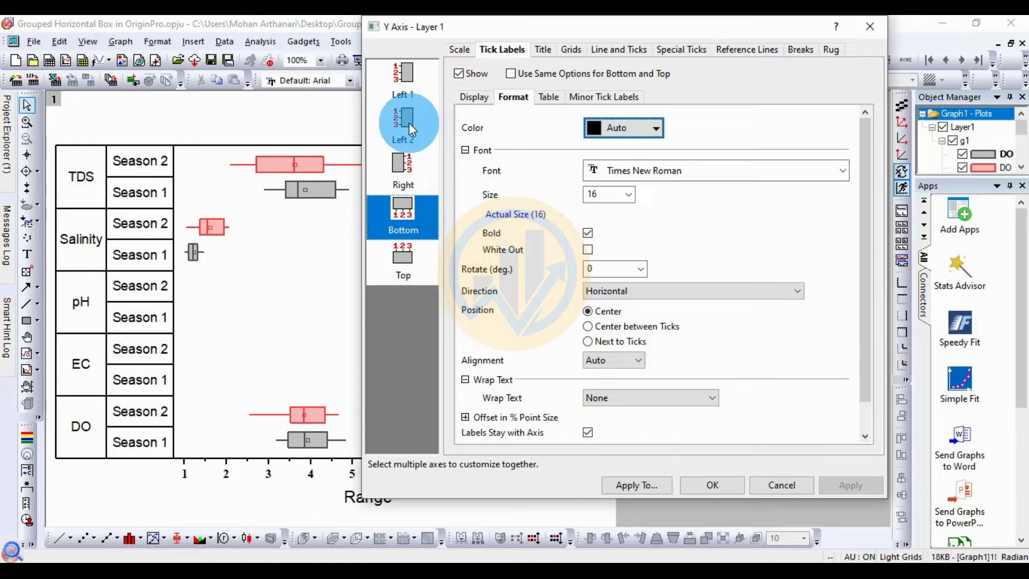
- Switch the axis dialog to the Vertical axis tick label format settings
click(459, 50)
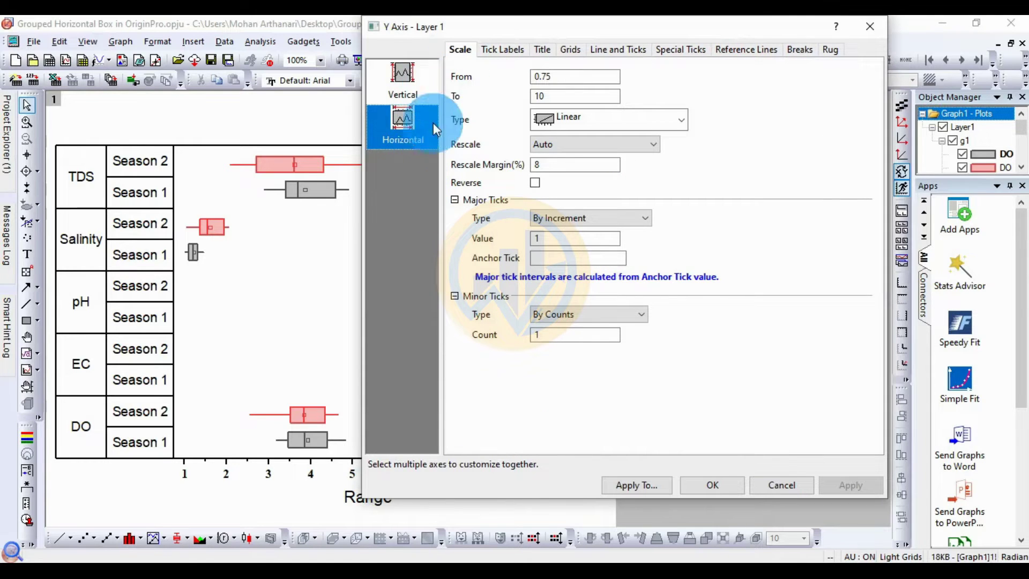
click(413, 80)
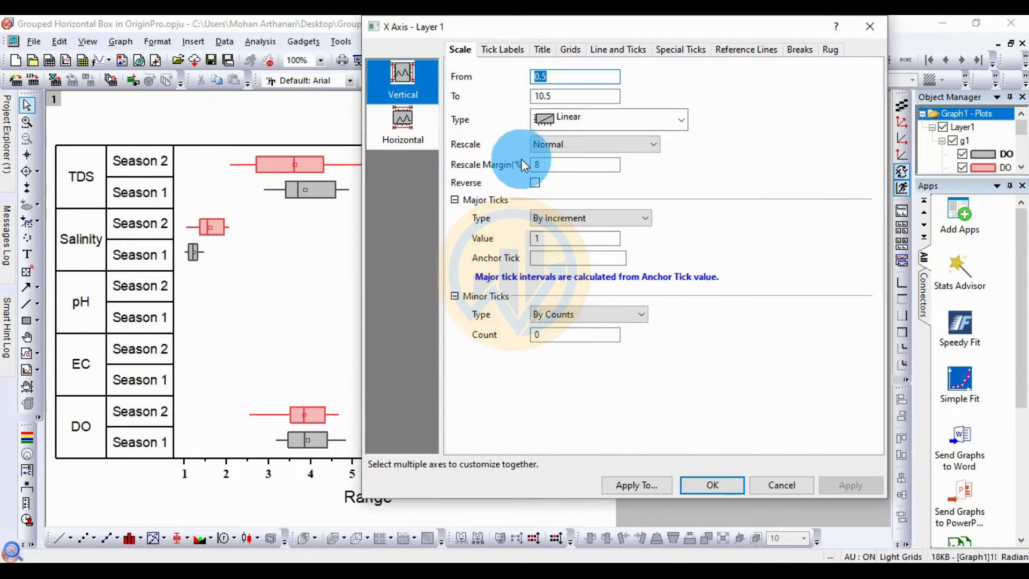
click(502, 49)
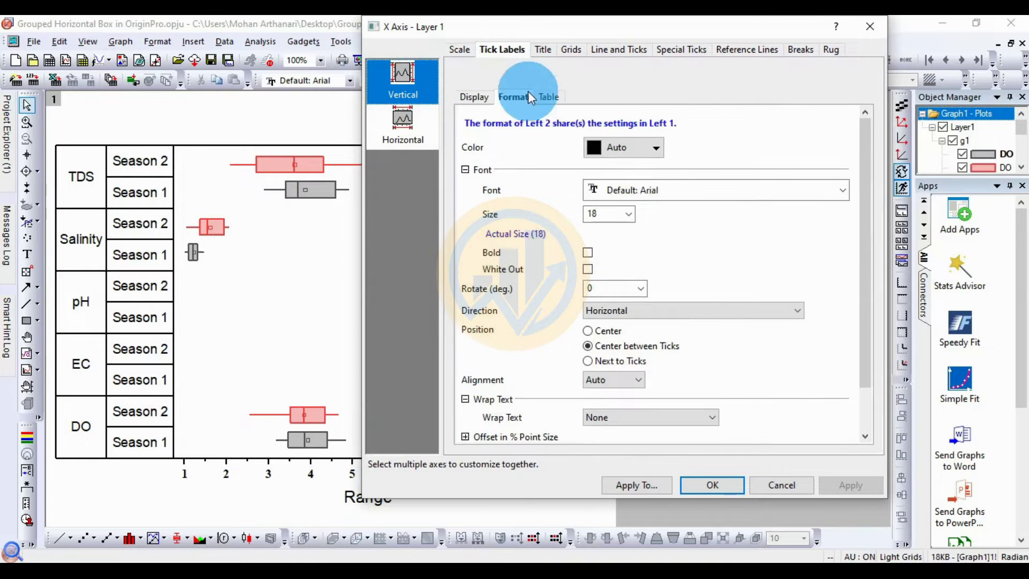
click(623, 170)
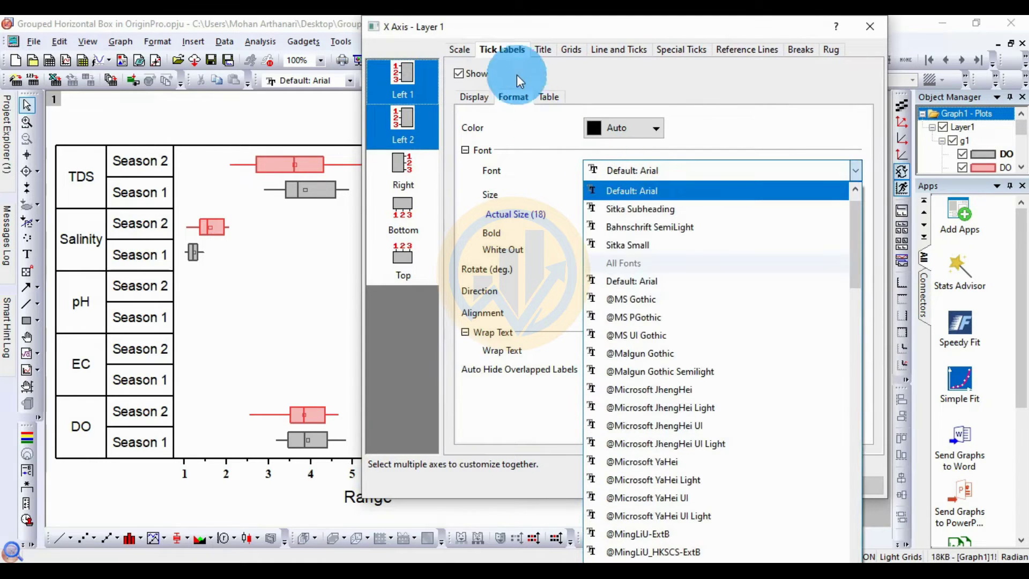
click(517, 53)
click(518, 53)
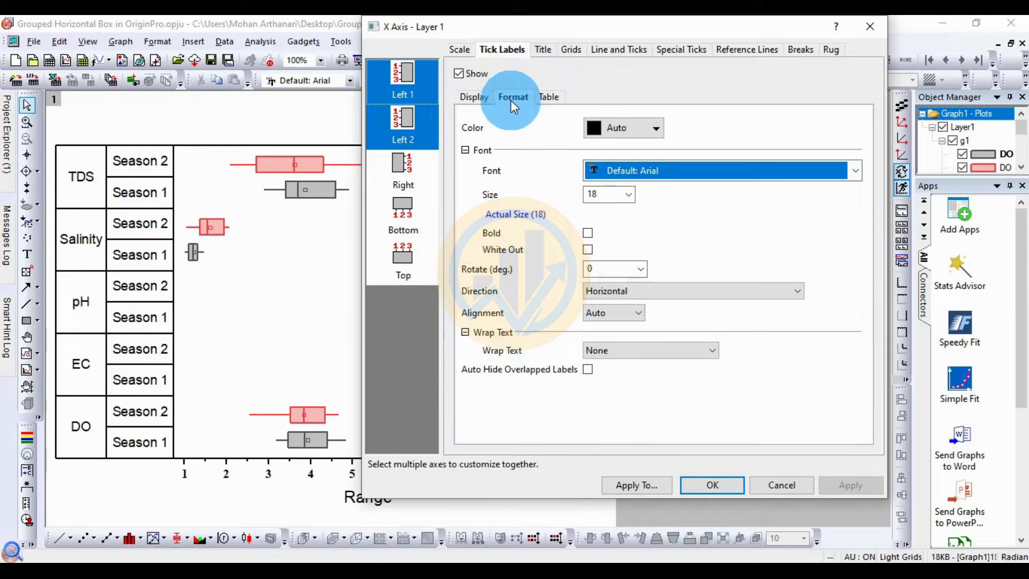
click(627, 170)
- Make the vertical labels bold Times New Roman size 16, apply, and close the dialog
click(634, 171)
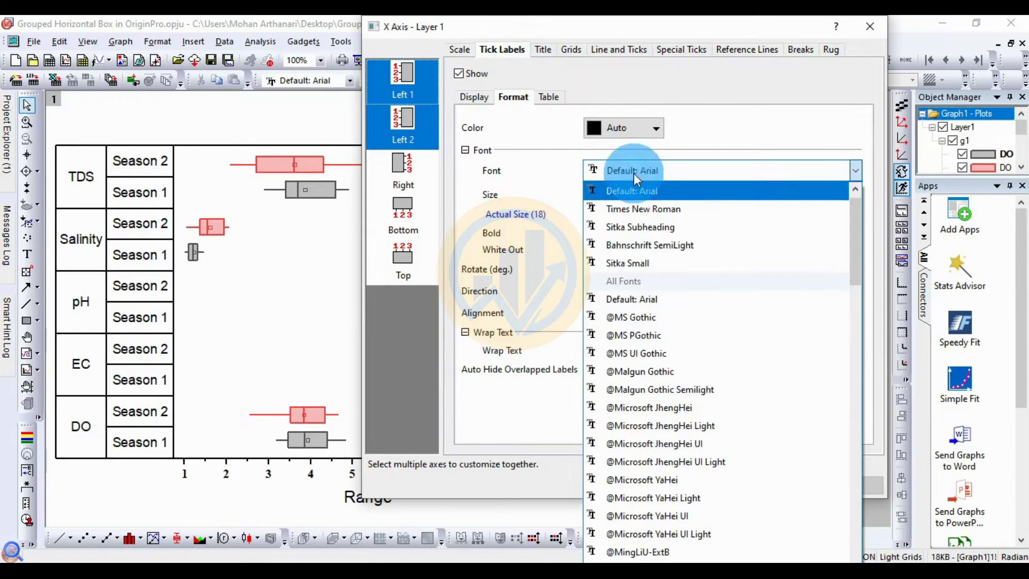
click(674, 235)
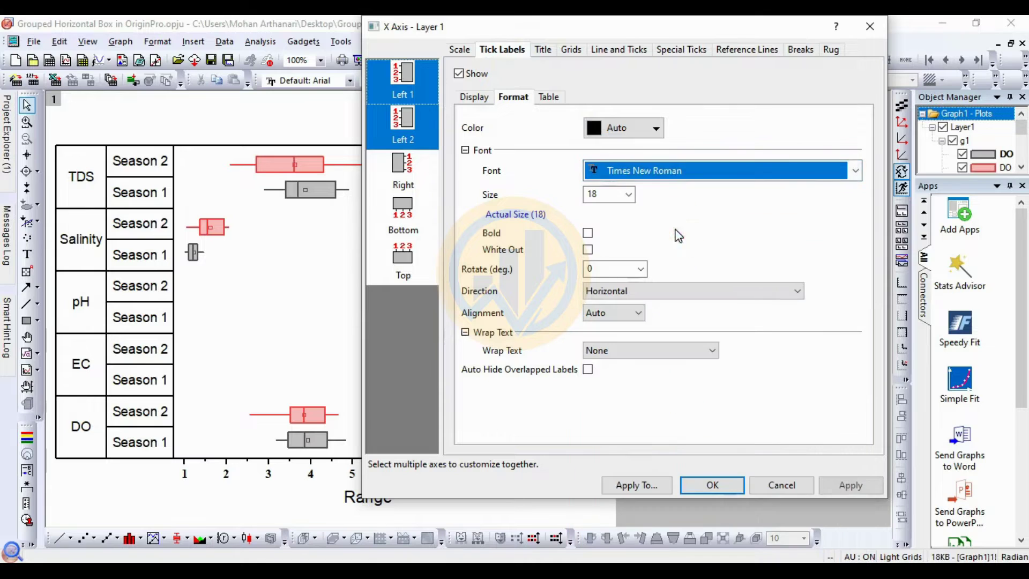
click(629, 195)
click(602, 276)
click(589, 233)
click(856, 485)
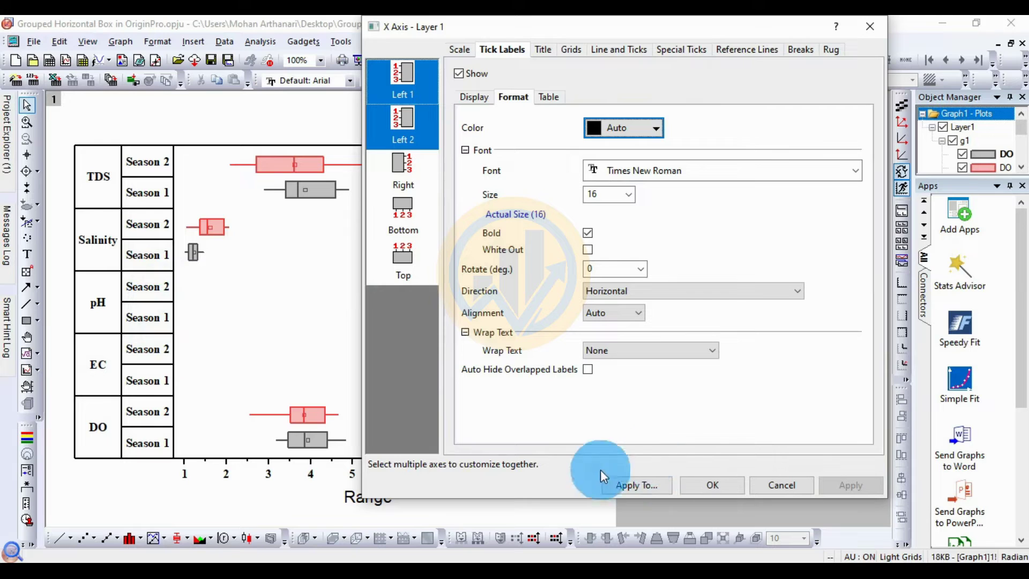
click(715, 485)
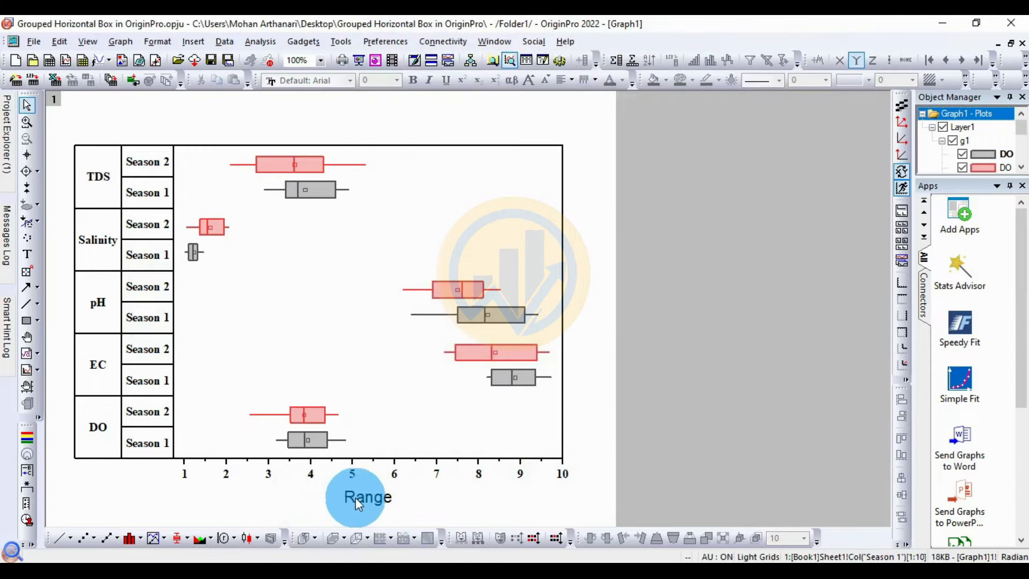
- Format the bottom axis title as bold Times New Roman at size 16
click(358, 496)
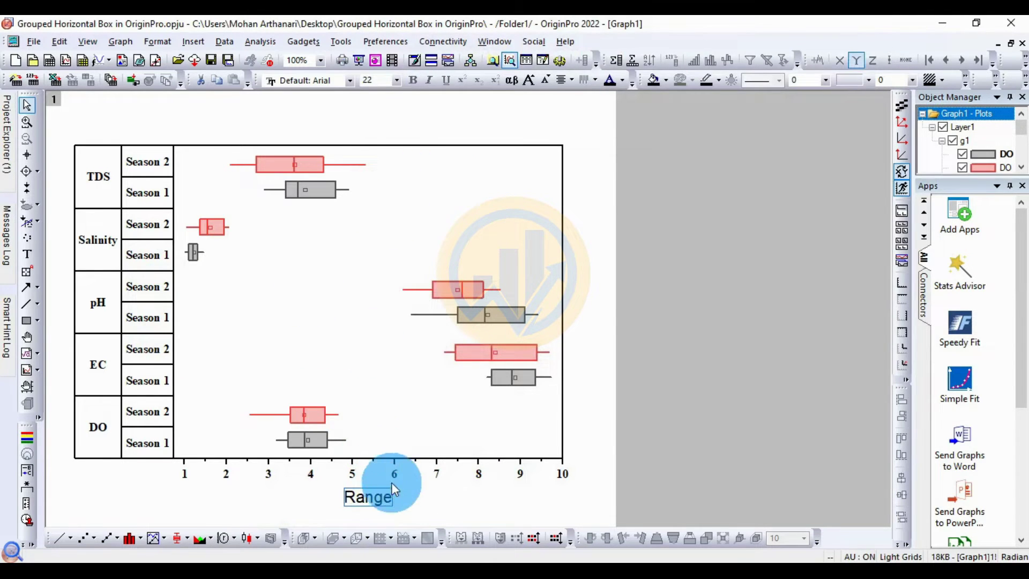
double_click(391, 497)
drag(391, 497, 347, 509)
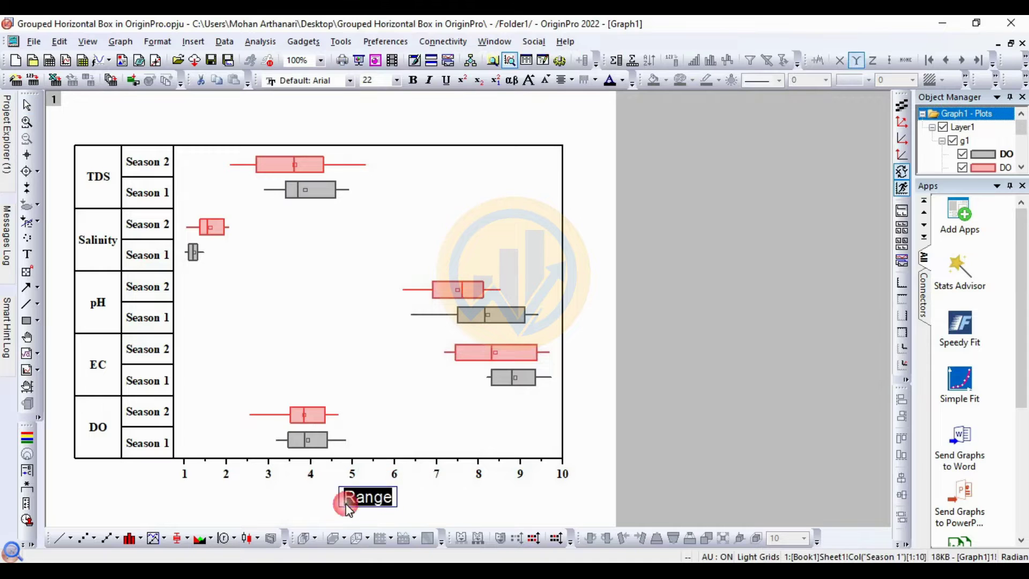
click(351, 82)
scroll(352, 190, up, 2)
click(324, 106)
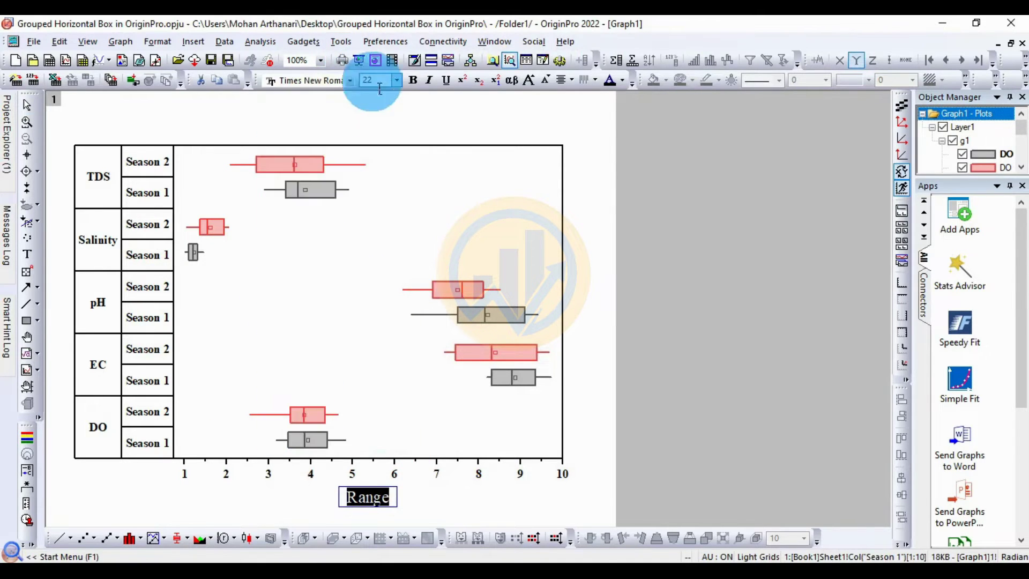
click(396, 81)
click(376, 150)
click(412, 84)
click(467, 510)
click(511, 394)
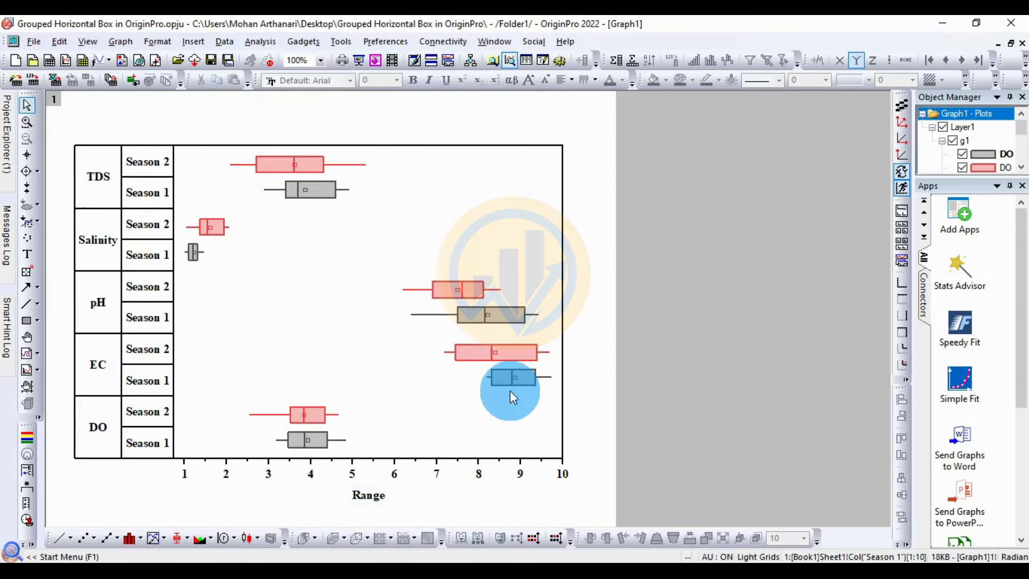
- Rename the bottom axis title from 'Range' to 'Water Parameters'
click(377, 497)
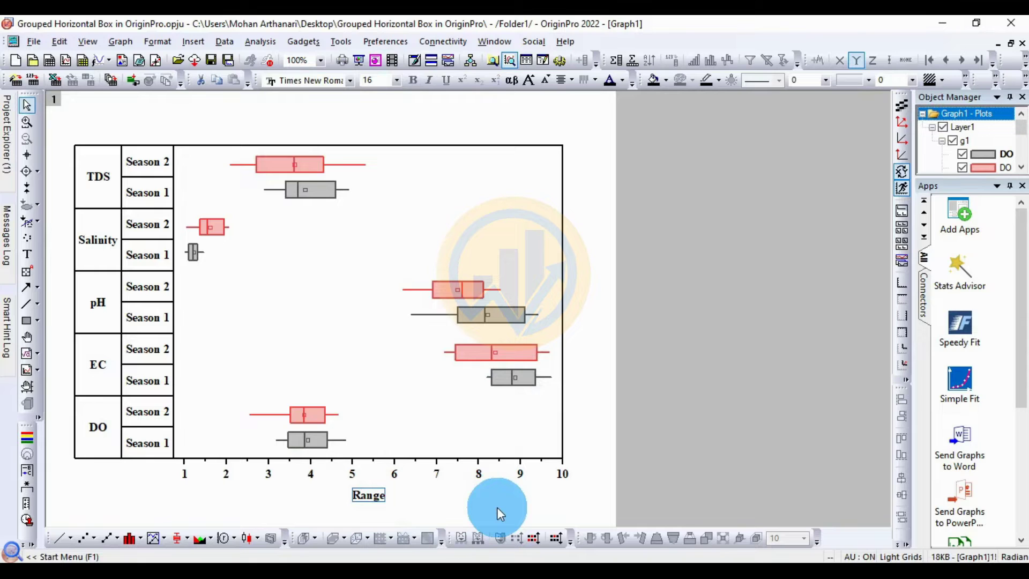
click(381, 497)
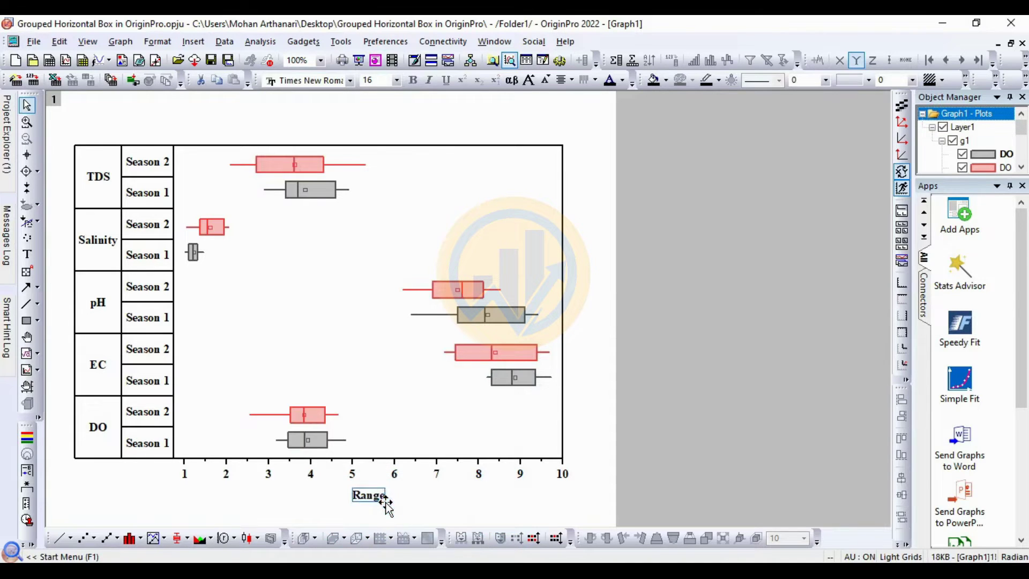
drag(385, 497, 345, 502)
text(Water Parameters)
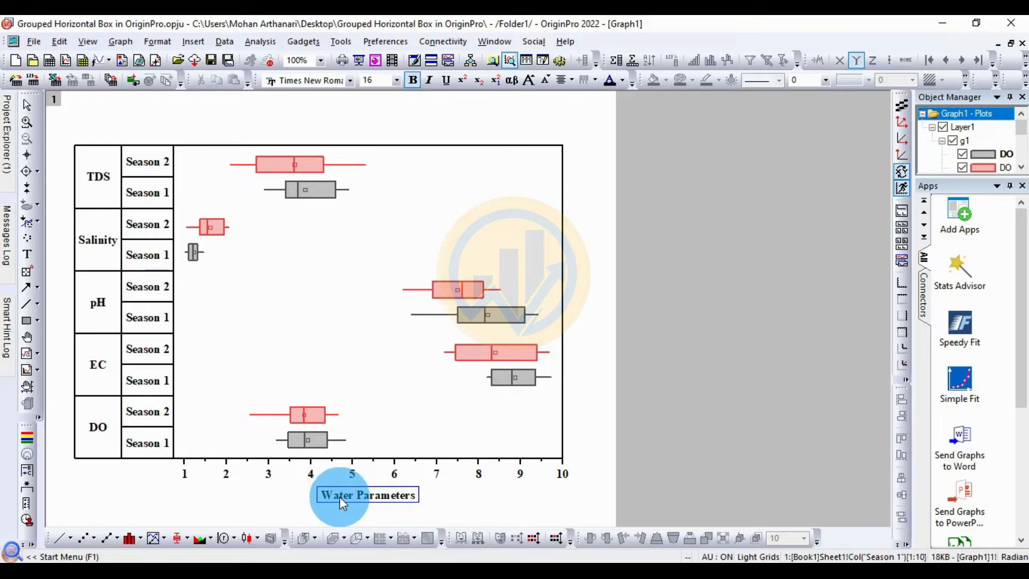
click(462, 503)
click(276, 259)
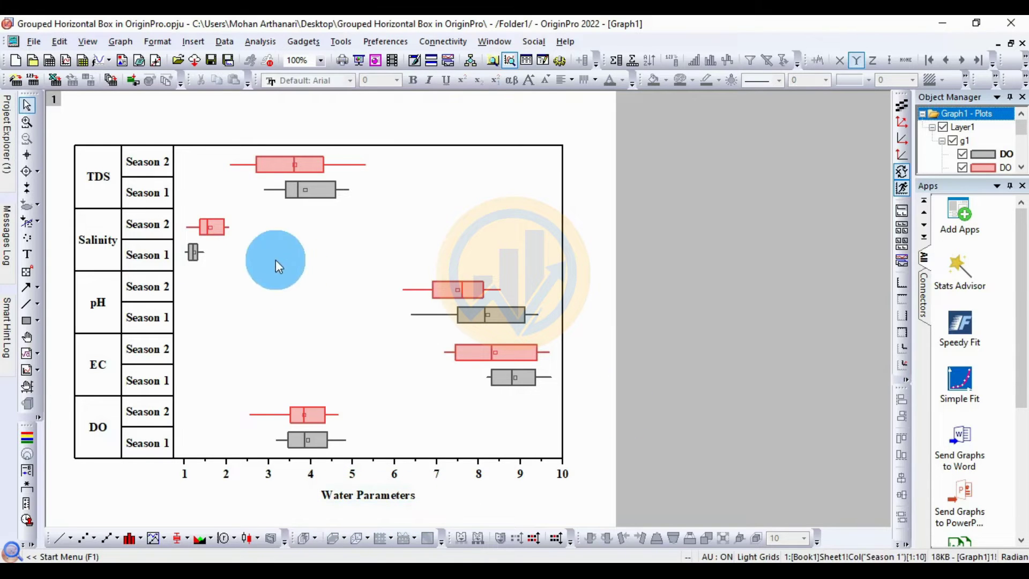
- Open Plot Details for the TDS box plot, collapse the plot tree, and show the Pattern tab
click(323, 194)
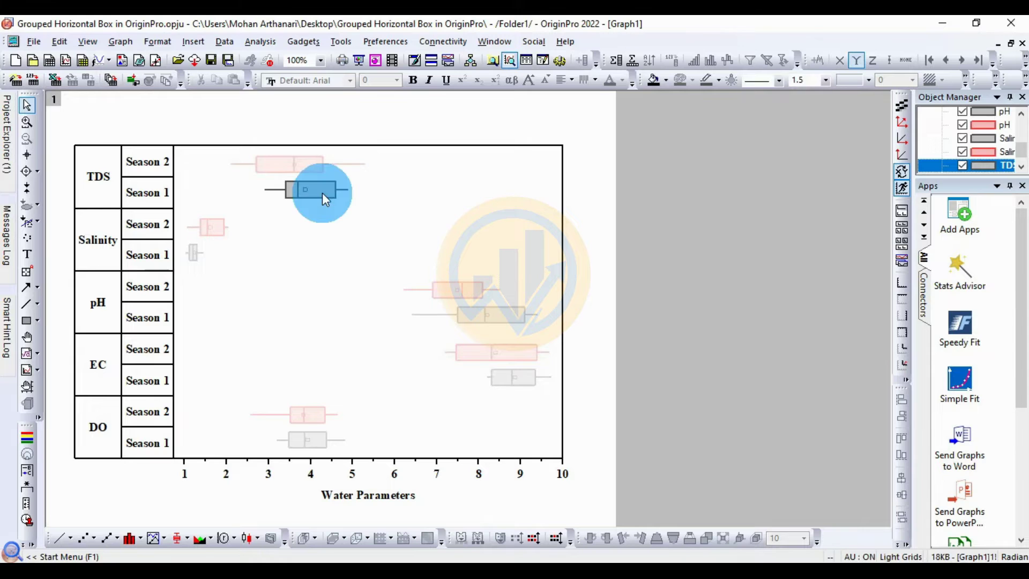
right_click(323, 192)
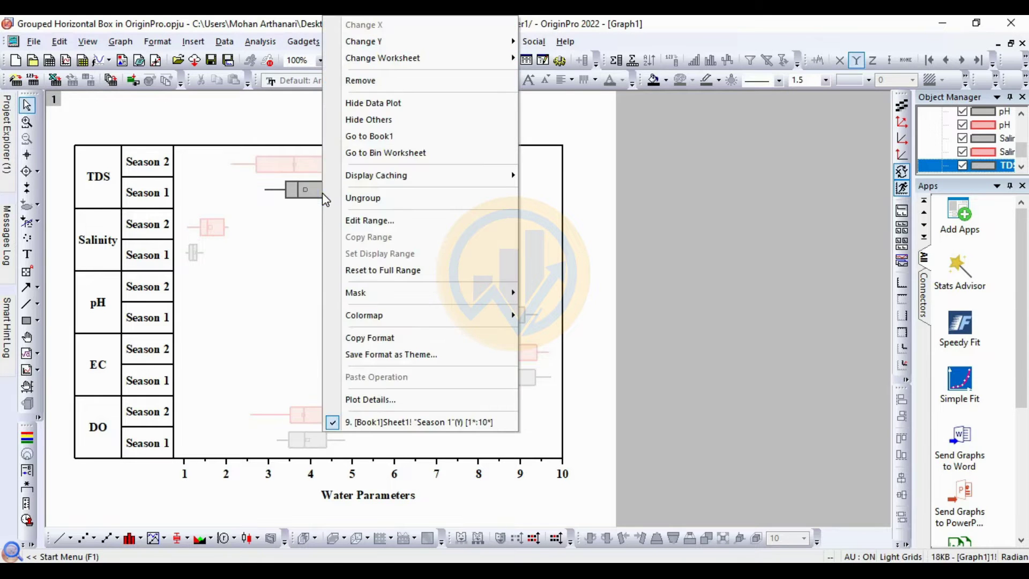
click(369, 396)
click(515, 137)
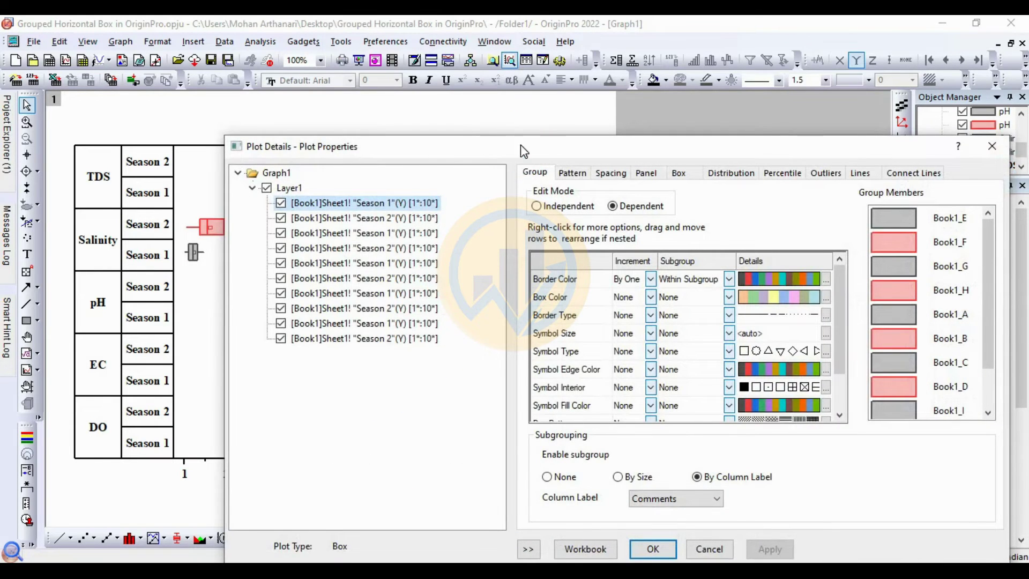
drag(523, 152, 468, 78)
click(474, 479)
click(306, 255)
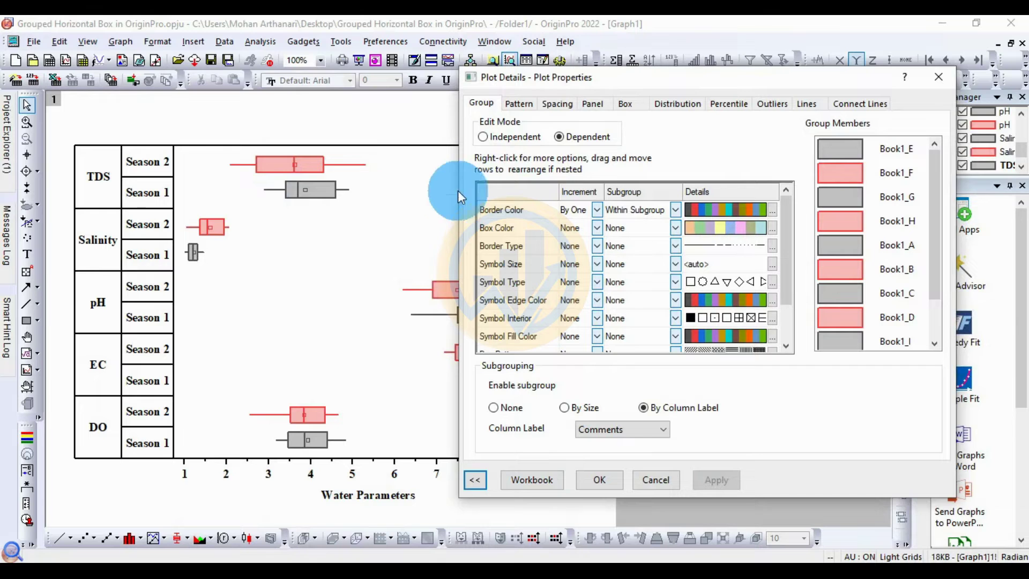
click(524, 104)
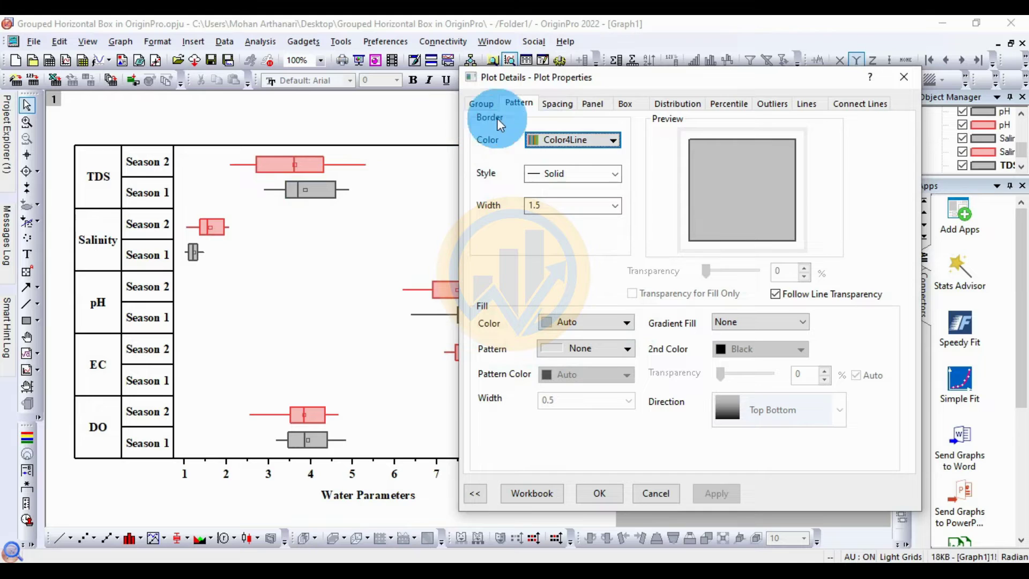
- Try the Bold2 and Candy palettes for the box border colours by plot
click(599, 141)
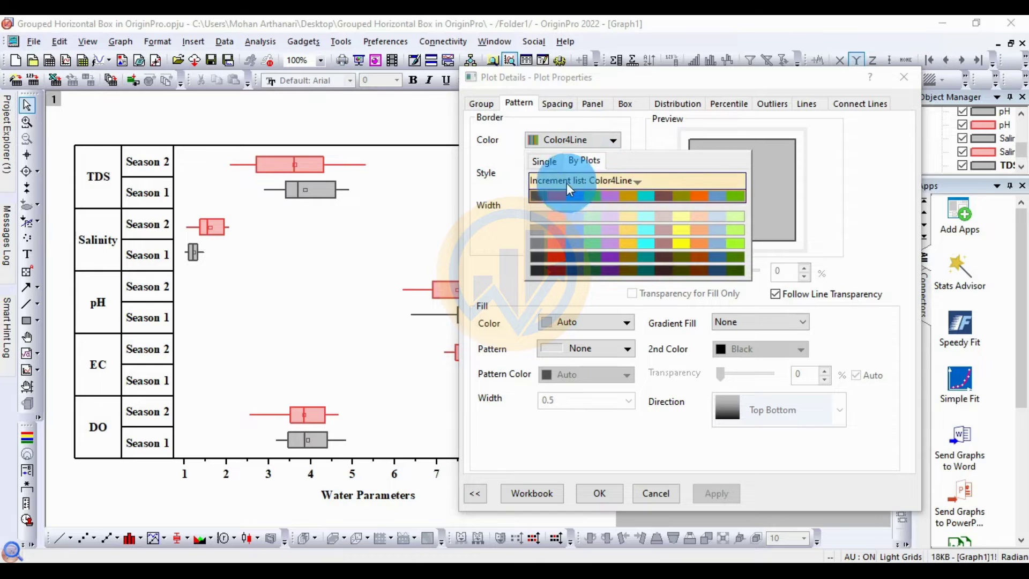
click(641, 179)
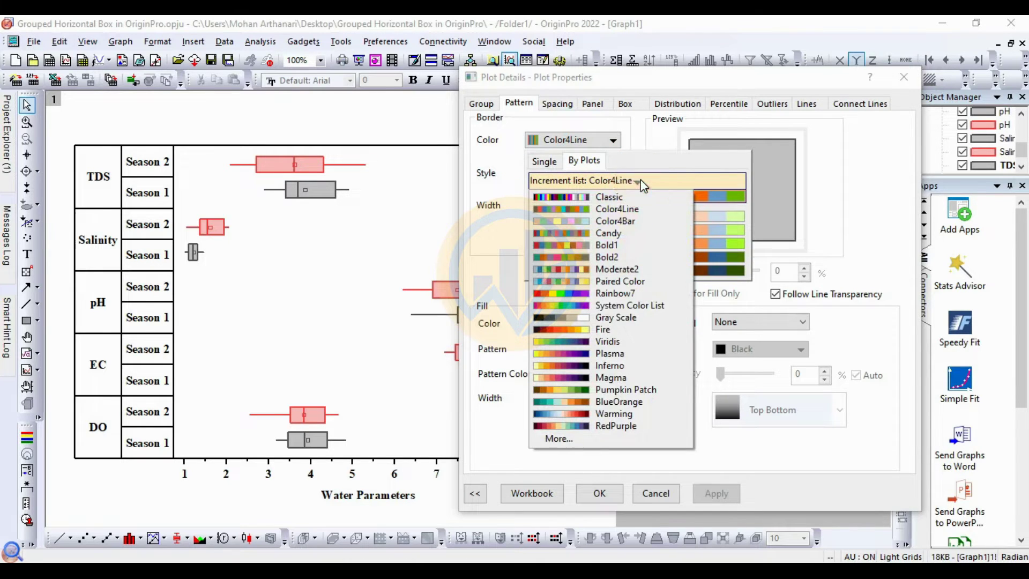
click(618, 257)
click(717, 492)
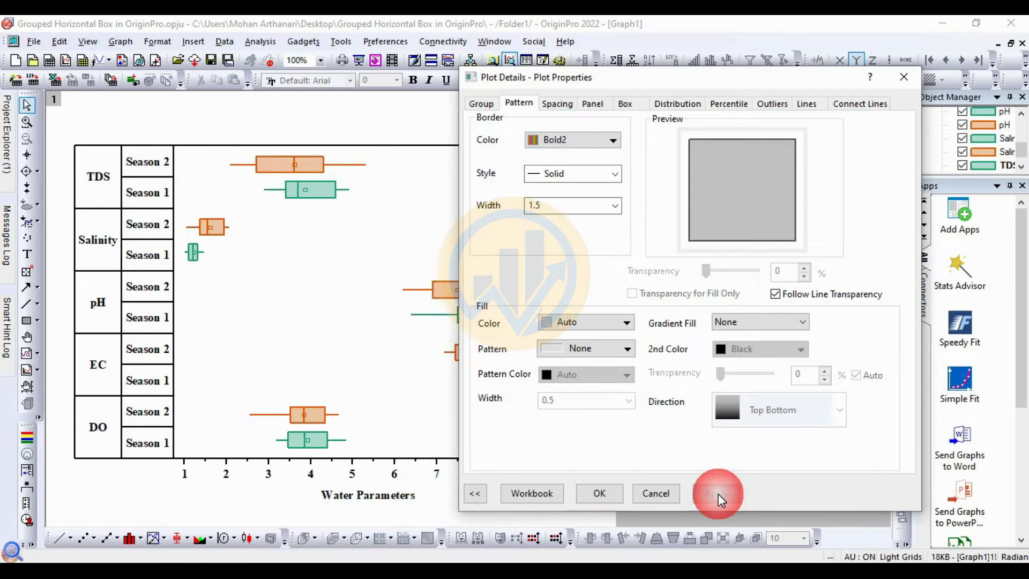
click(271, 177)
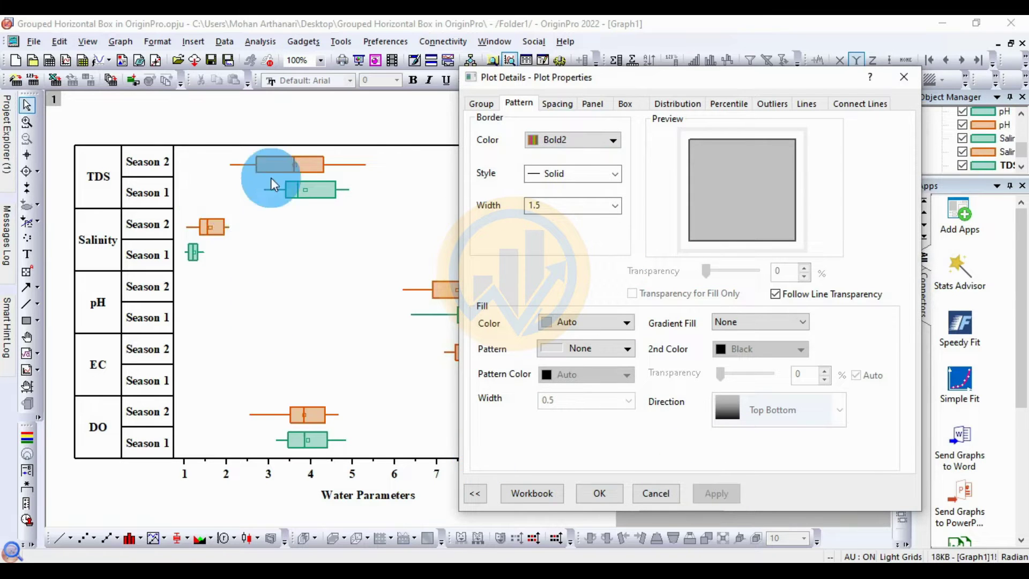
click(612, 139)
click(606, 181)
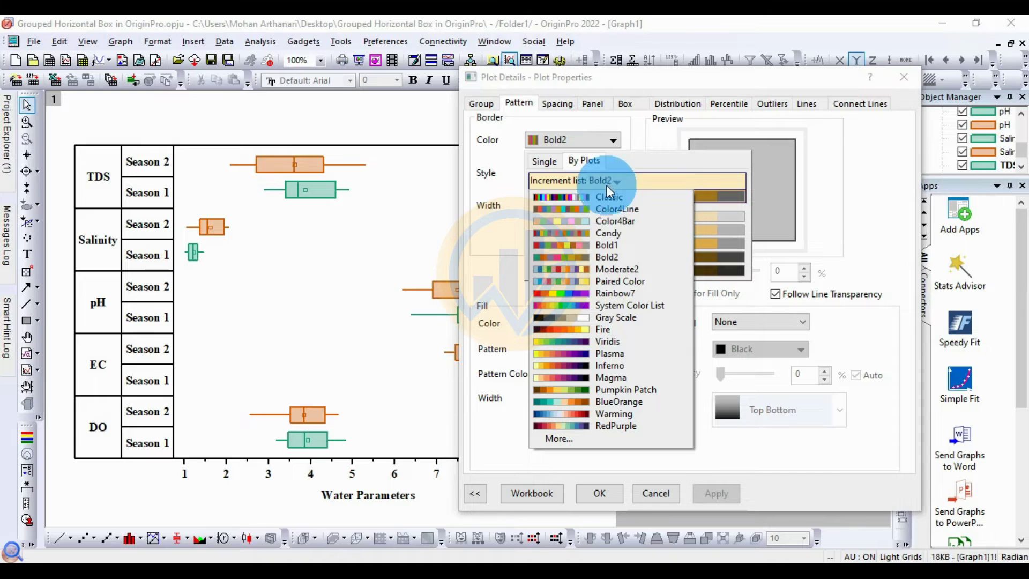
click(616, 233)
click(715, 490)
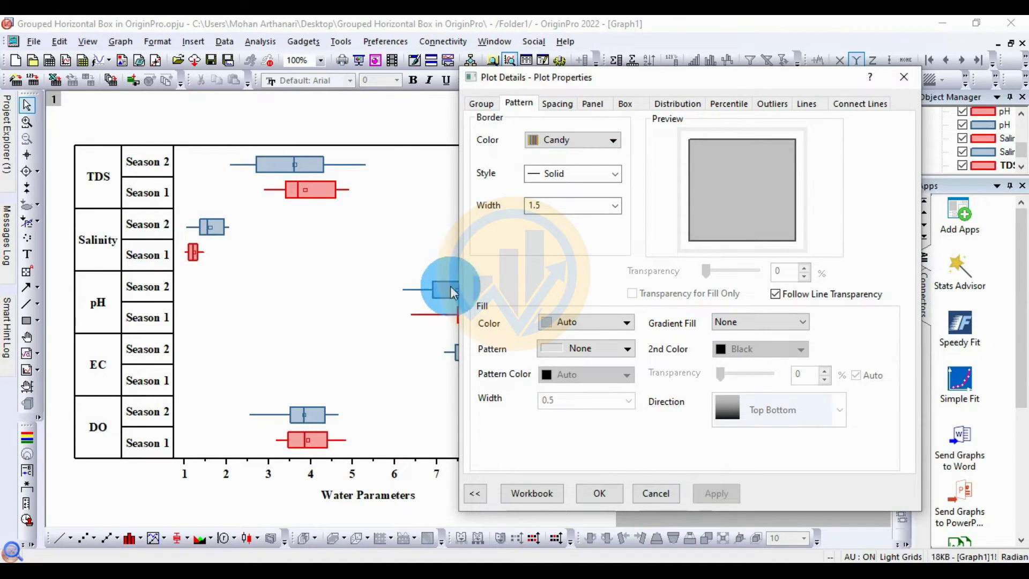
- Try Color4Line, then apply the Bold1 palette for red Season 1 and blue Season 2 borders
drag(577, 82, 527, 46)
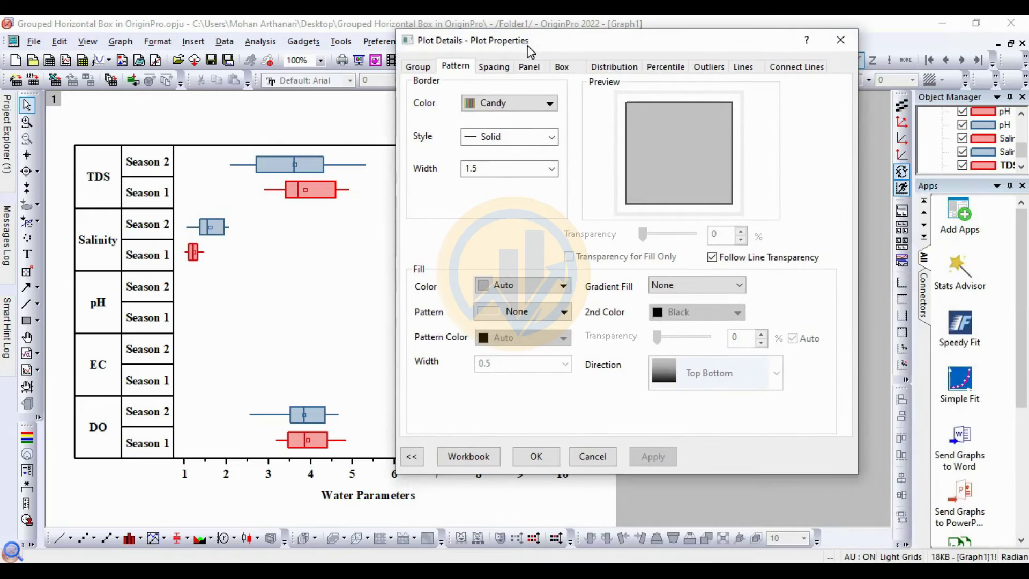
click(552, 103)
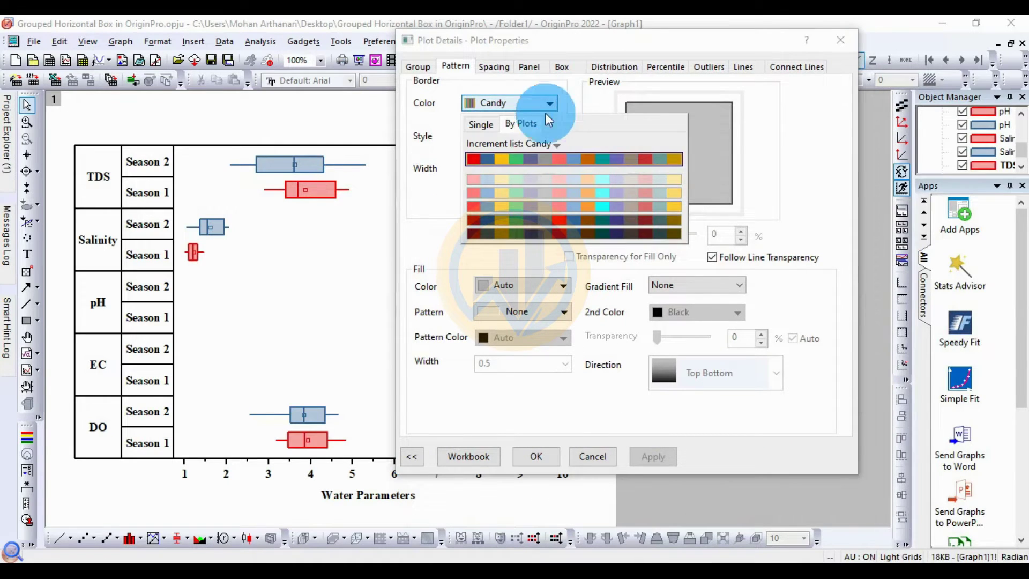
click(542, 141)
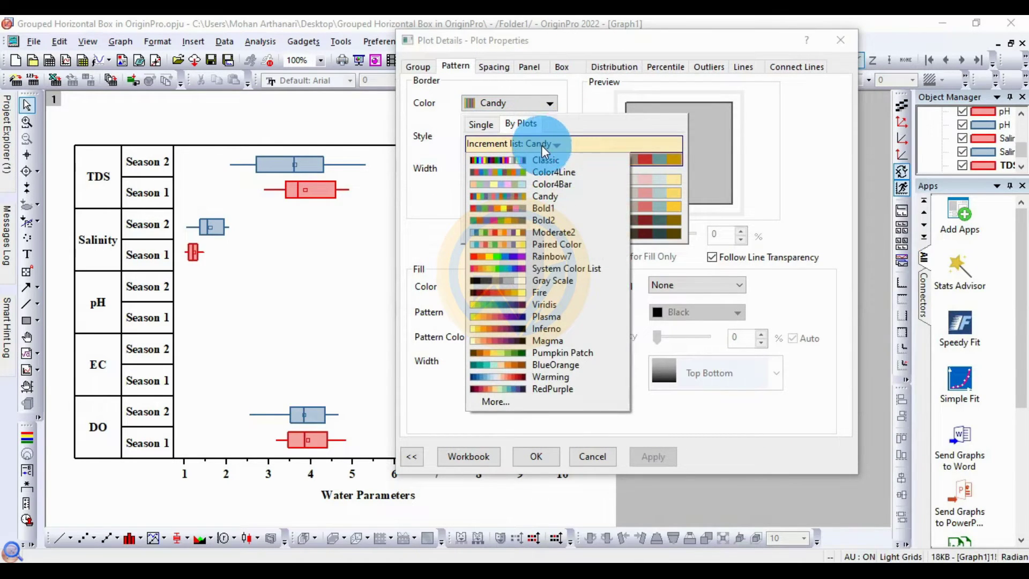
click(542, 170)
click(653, 457)
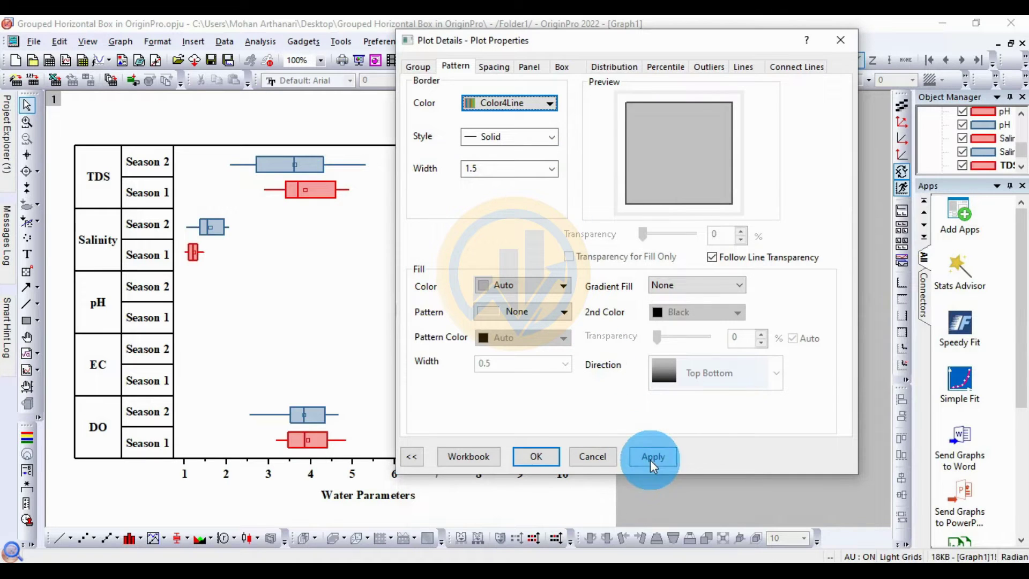
click(549, 103)
click(552, 144)
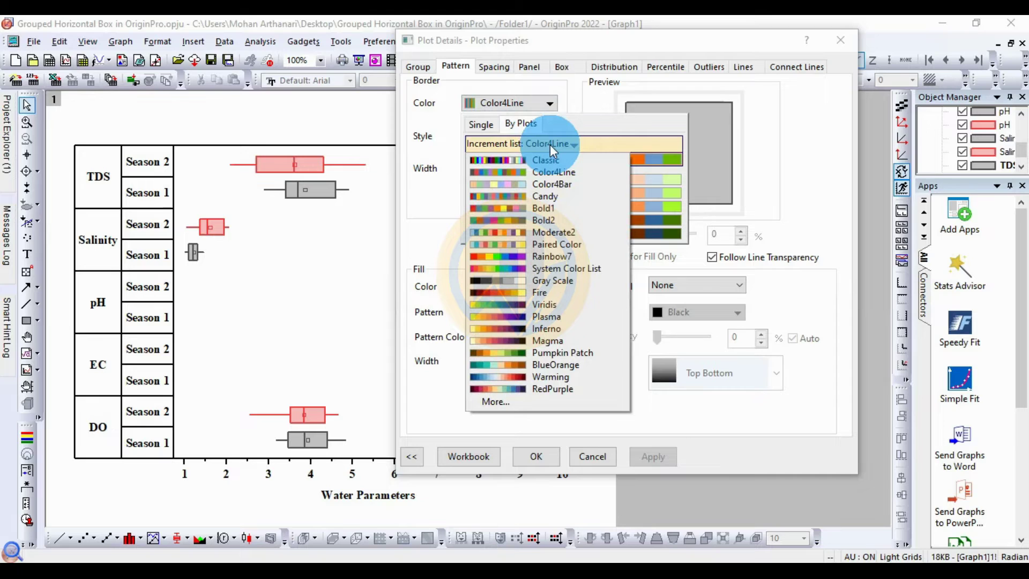
click(563, 213)
click(654, 458)
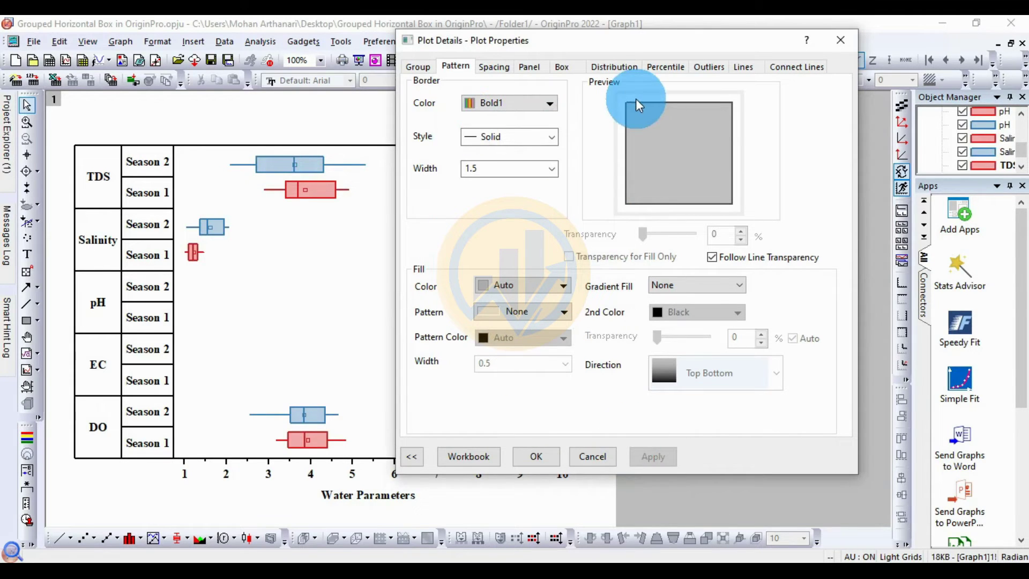
- Look over the box spacing and layout settings, then apply box range value labels
click(502, 68)
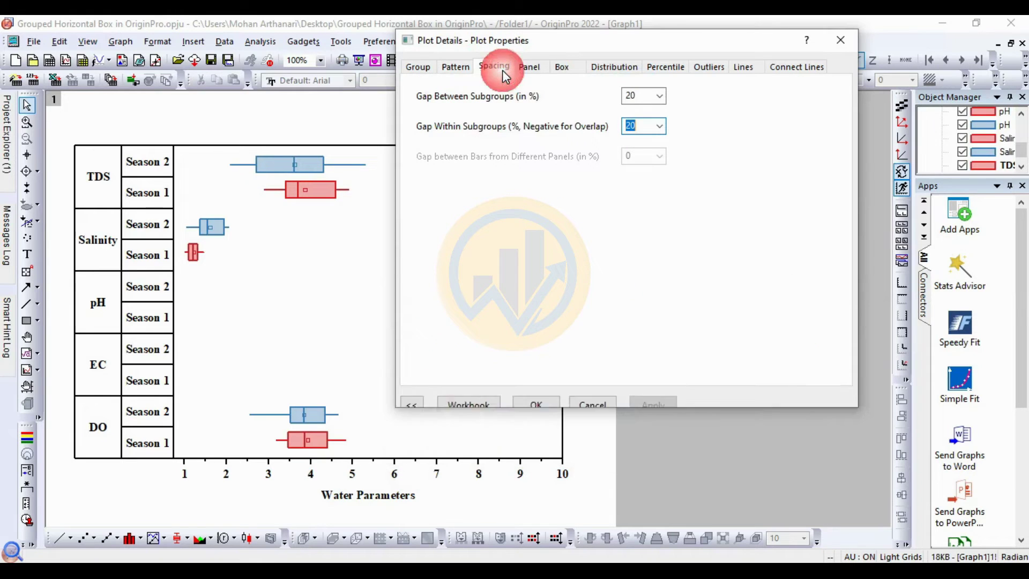
double_click(635, 127)
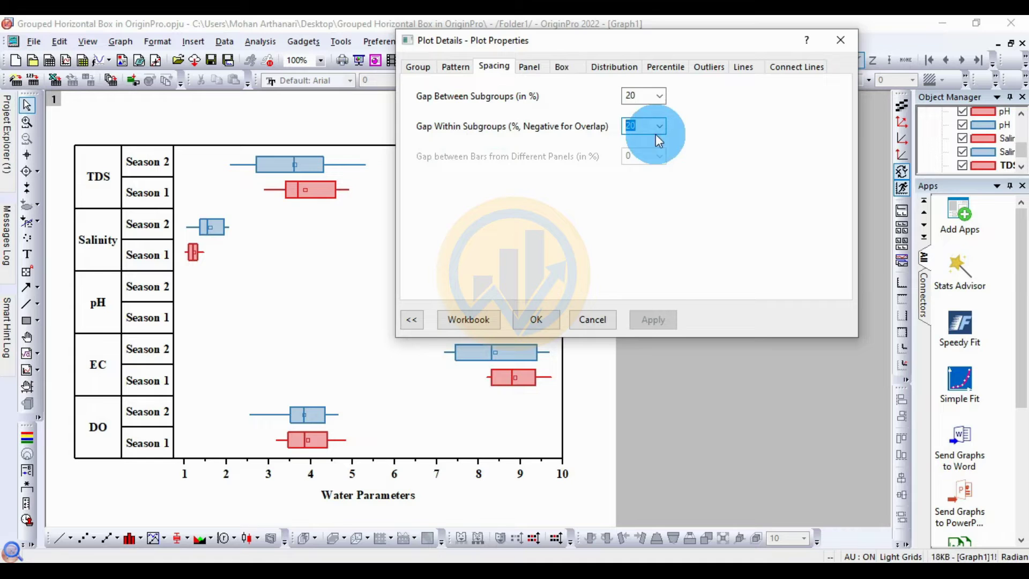
click(529, 67)
click(563, 68)
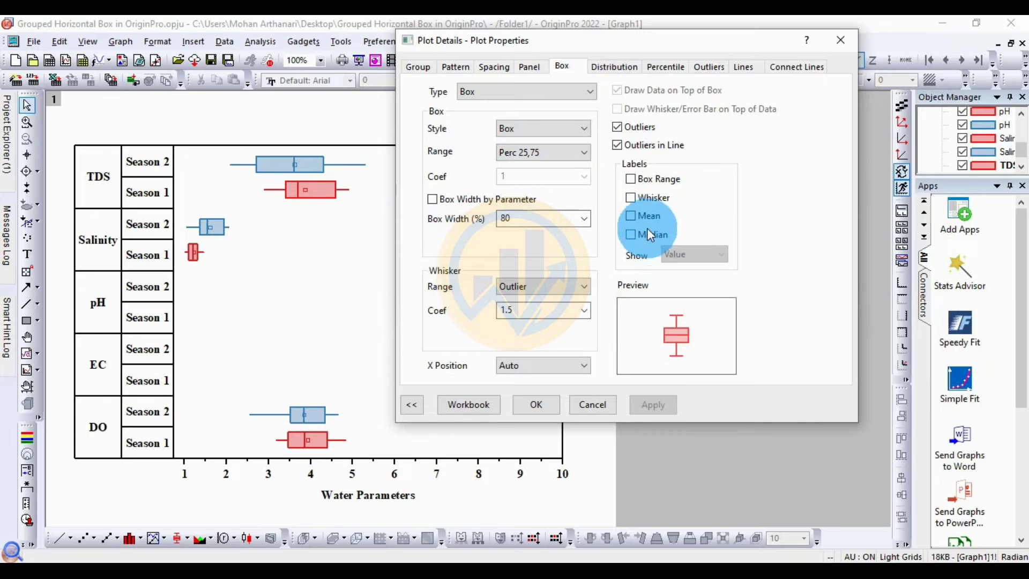
click(630, 180)
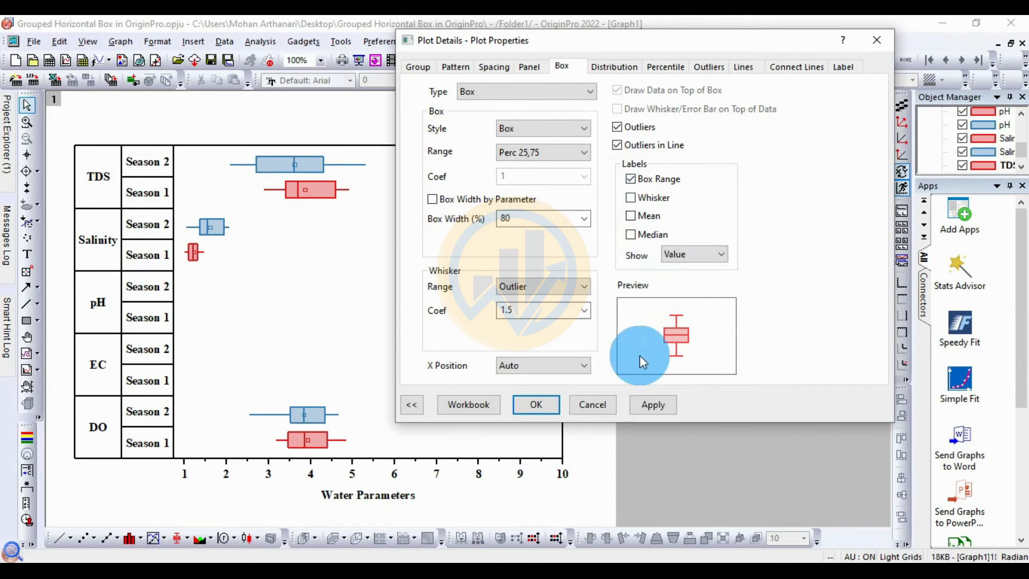
click(655, 404)
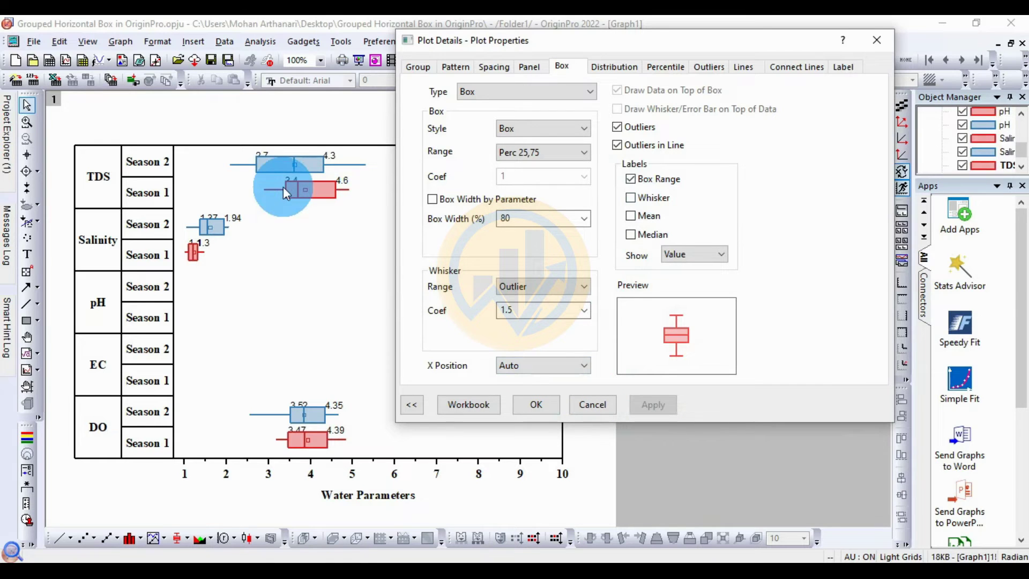
- Try whisker and mean labels, then apply median value labels to the boxes
click(631, 179)
click(630, 198)
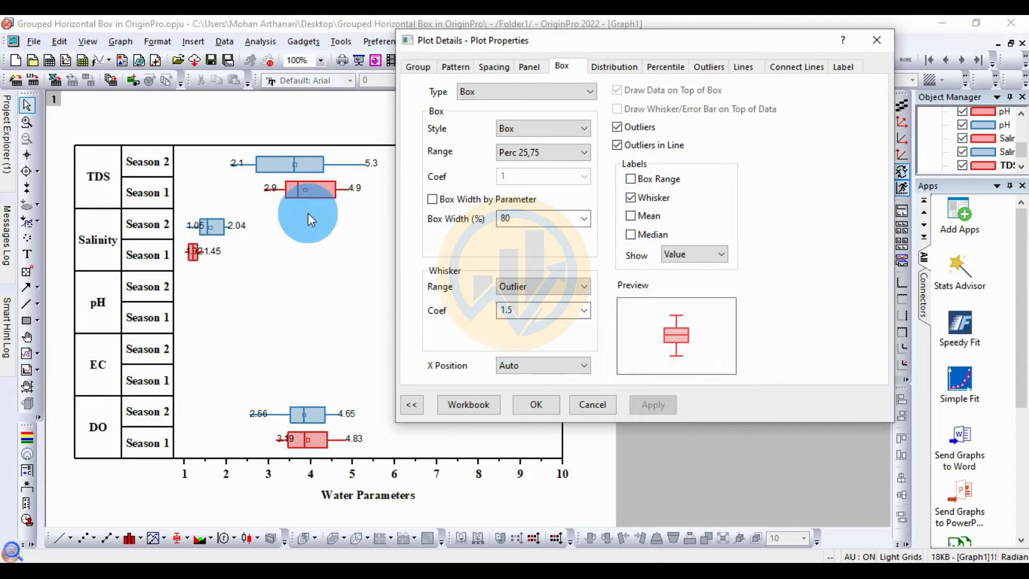
click(630, 198)
click(630, 217)
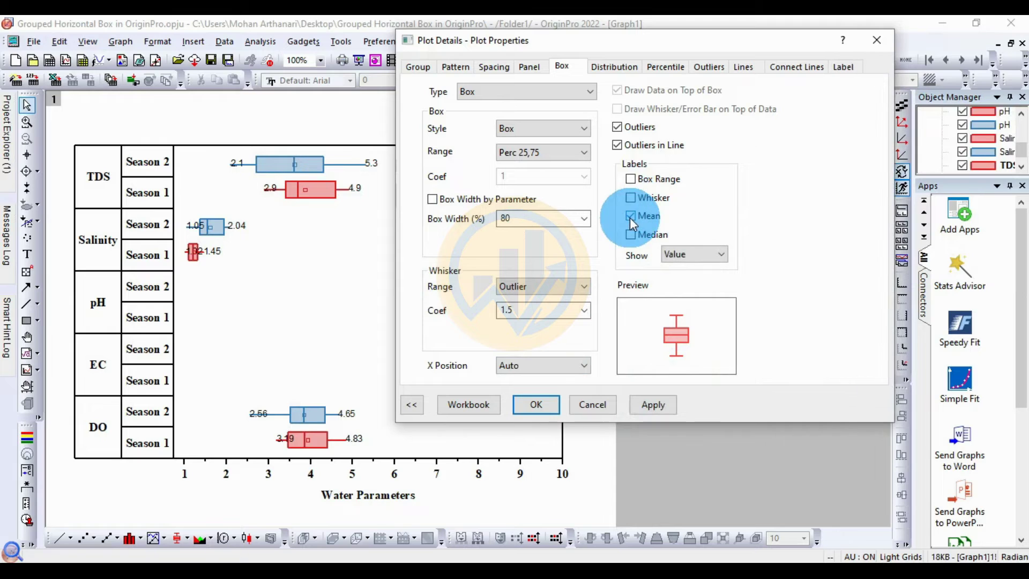
click(652, 406)
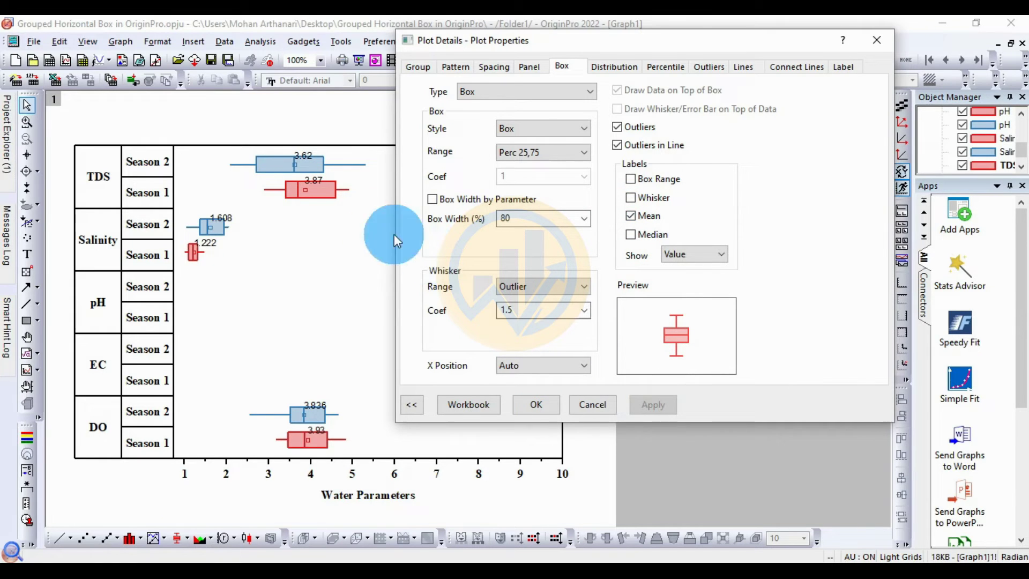
click(635, 235)
click(630, 216)
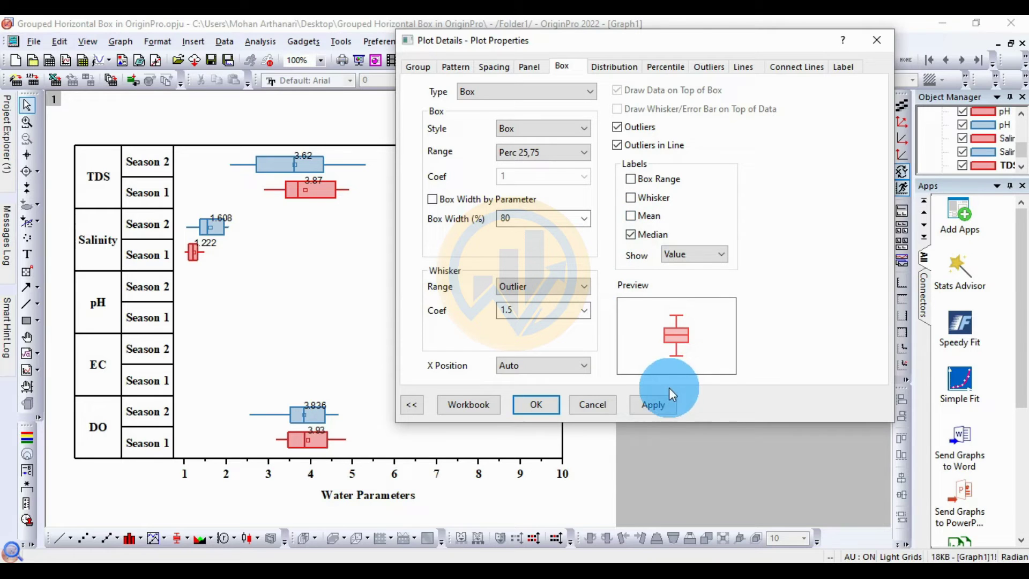
click(660, 403)
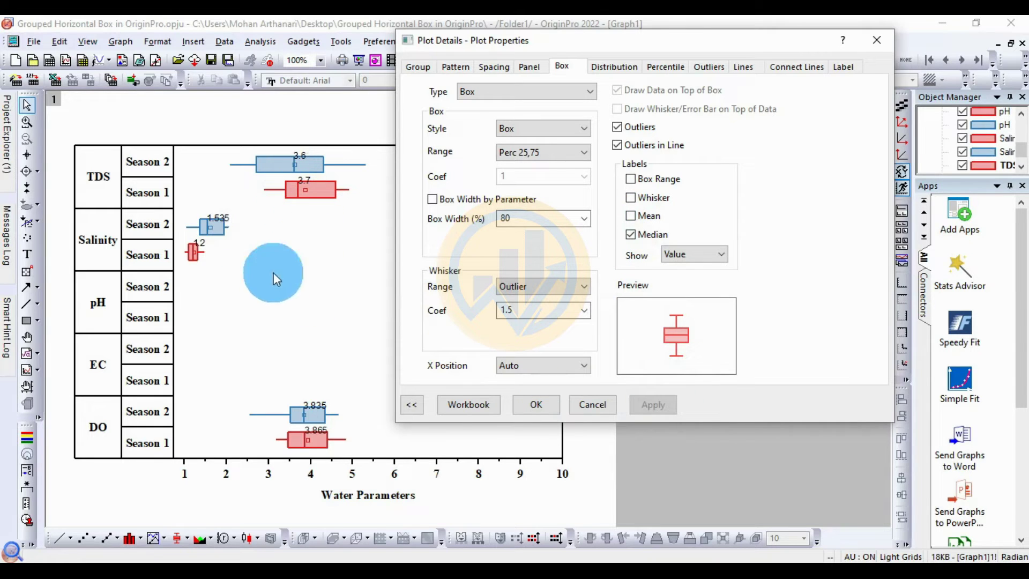
click(630, 234)
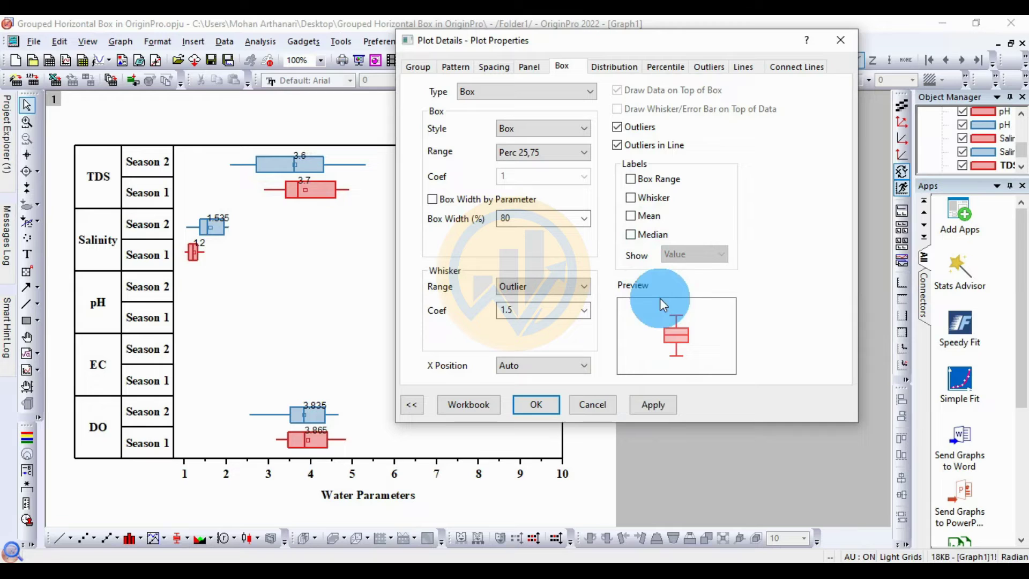
- Remove the box value labels, then try whisker coefficients of 3 and 4
click(664, 405)
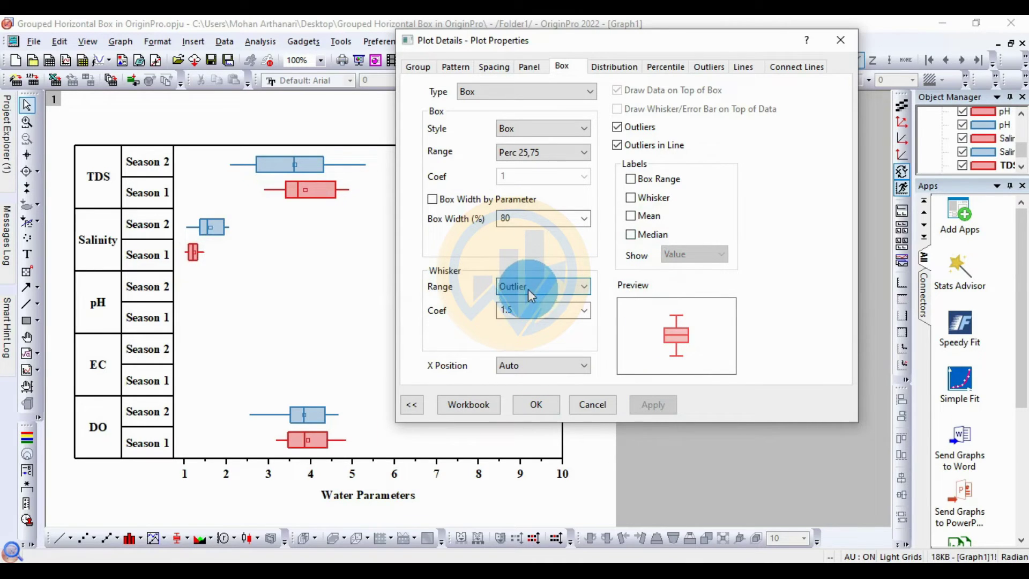
click(586, 311)
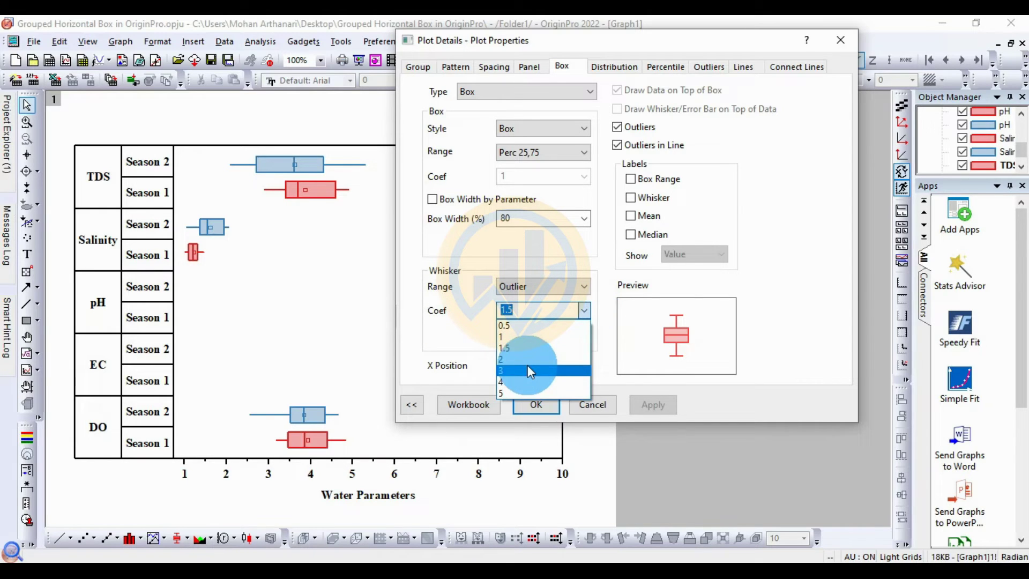
click(527, 358)
click(651, 405)
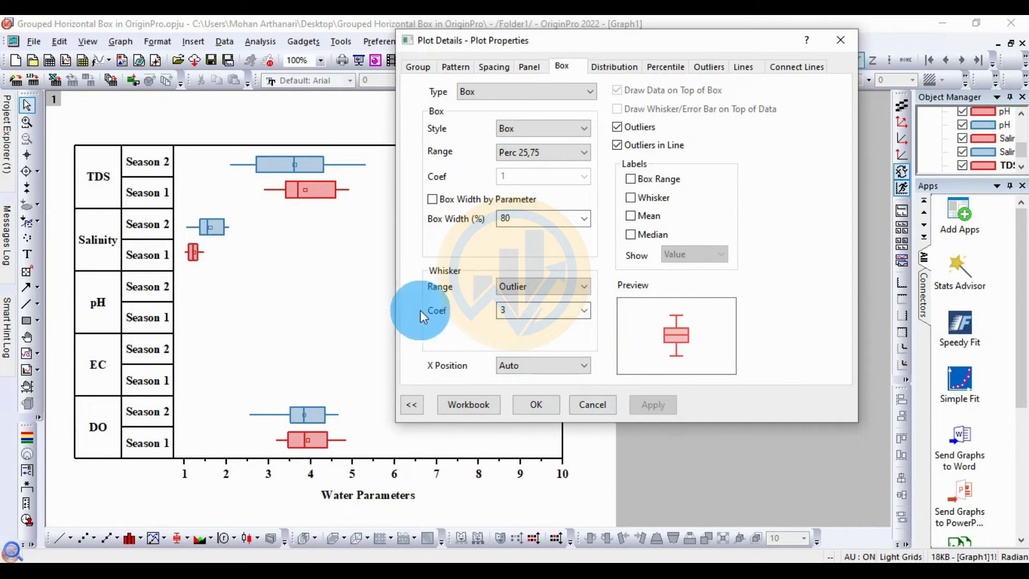
click(583, 311)
click(529, 381)
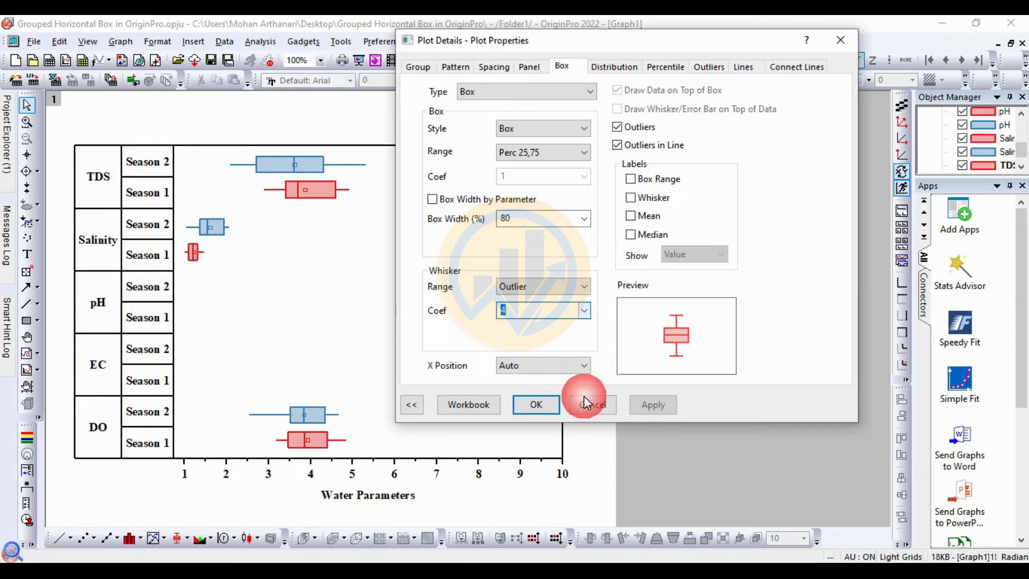
click(659, 406)
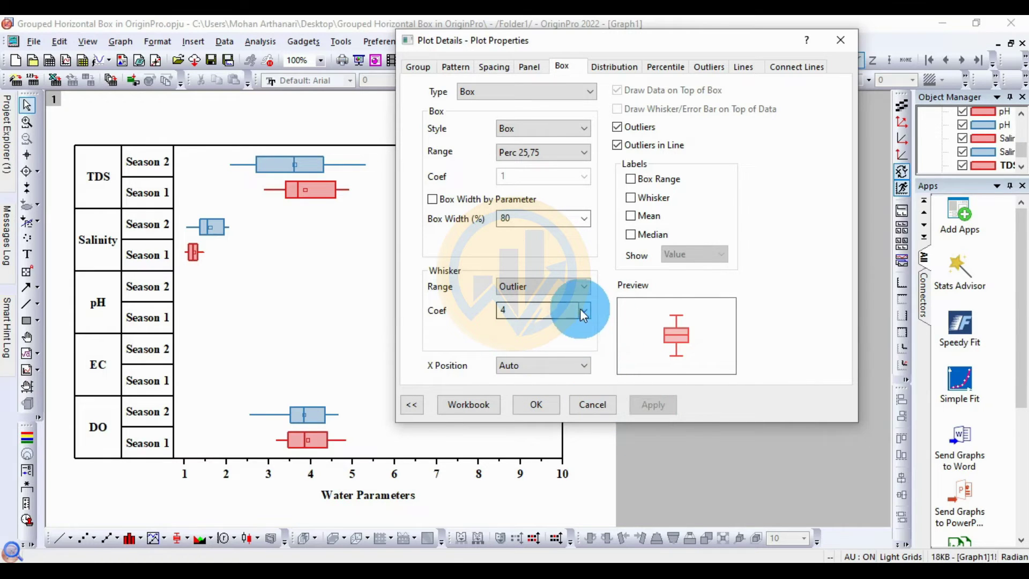
- Switch the whisker range method to standard deviation after trying 1-99
click(569, 288)
click(528, 337)
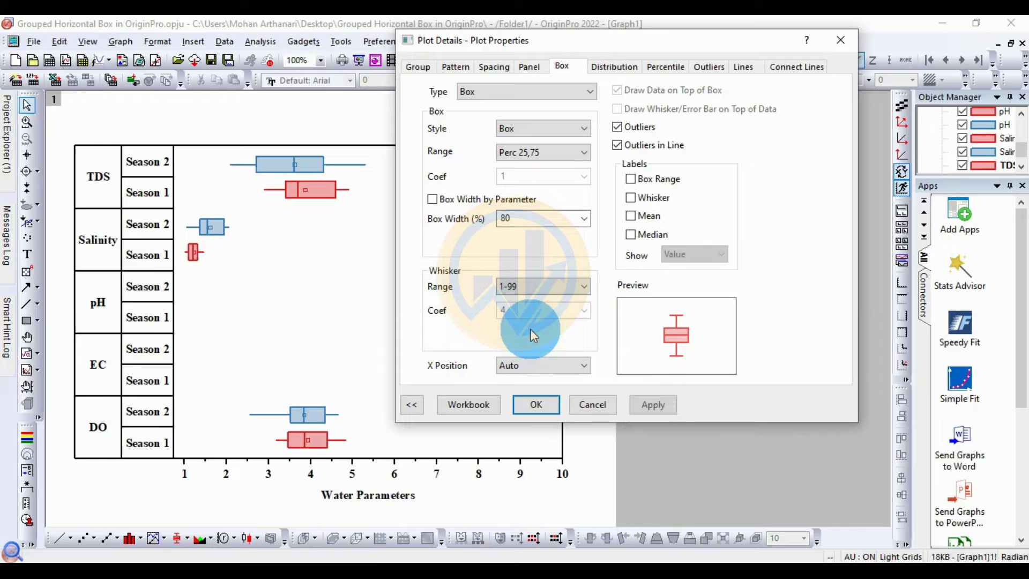
click(583, 290)
click(519, 348)
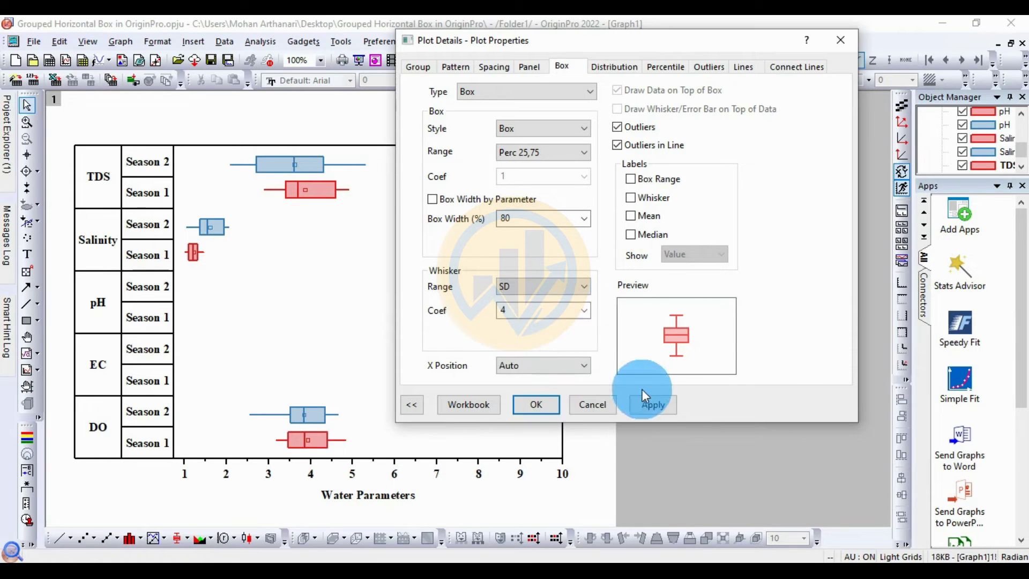
click(660, 408)
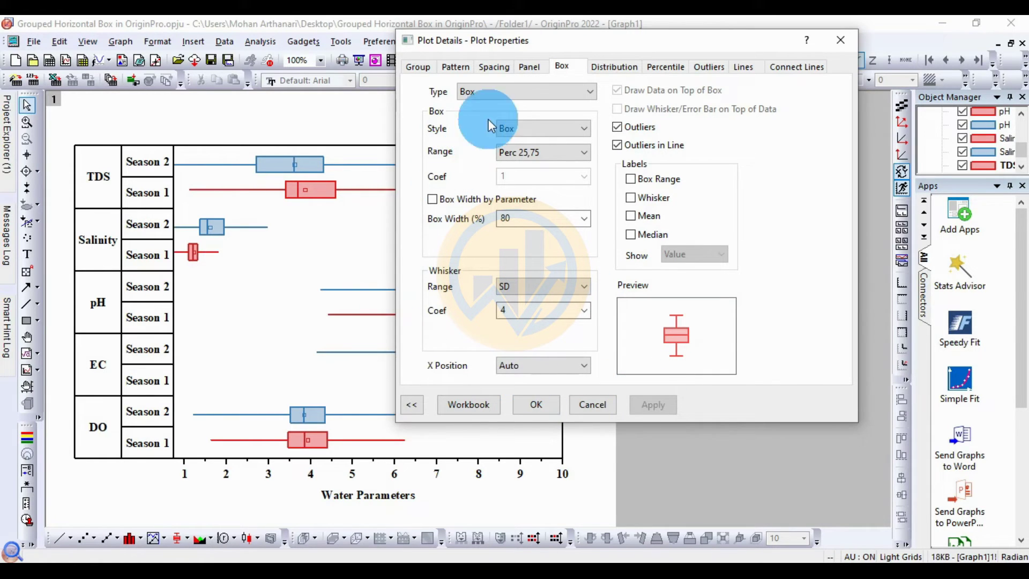
- Set the SD whisker coefficient to 2 after trying 1.5, leaving no outlier markers
drag(529, 44, 676, 41)
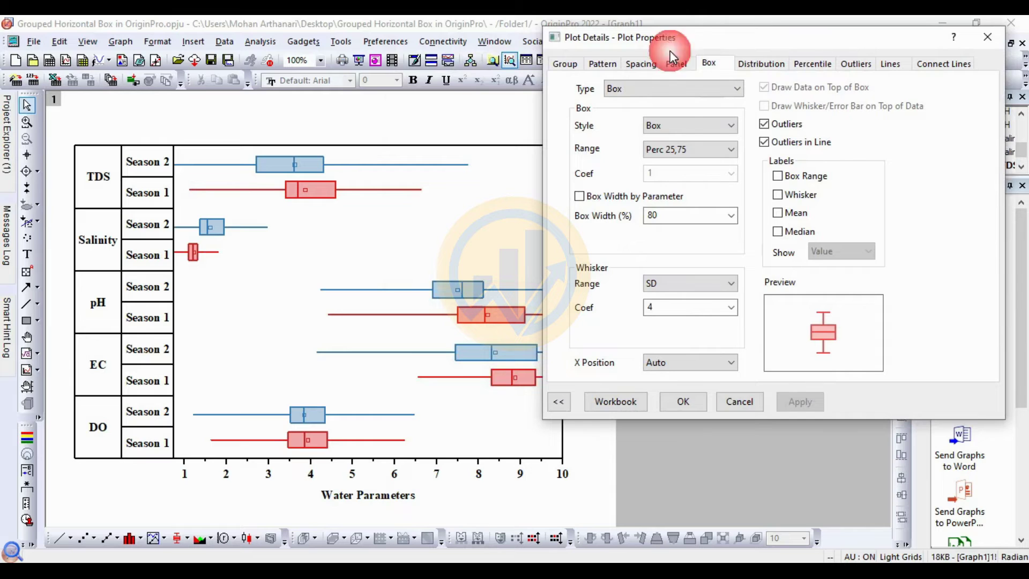
click(731, 307)
click(674, 346)
click(800, 402)
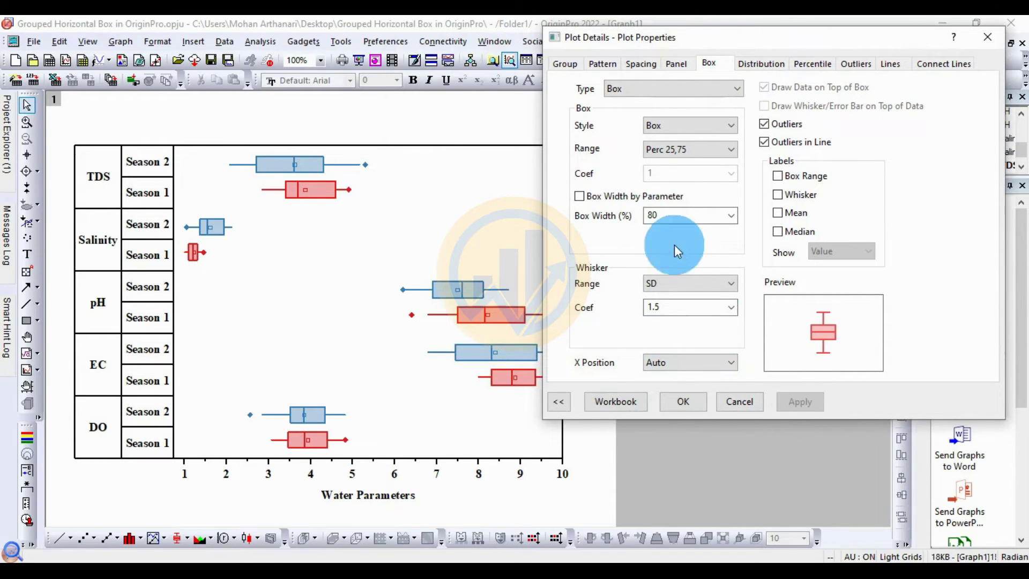
click(730, 306)
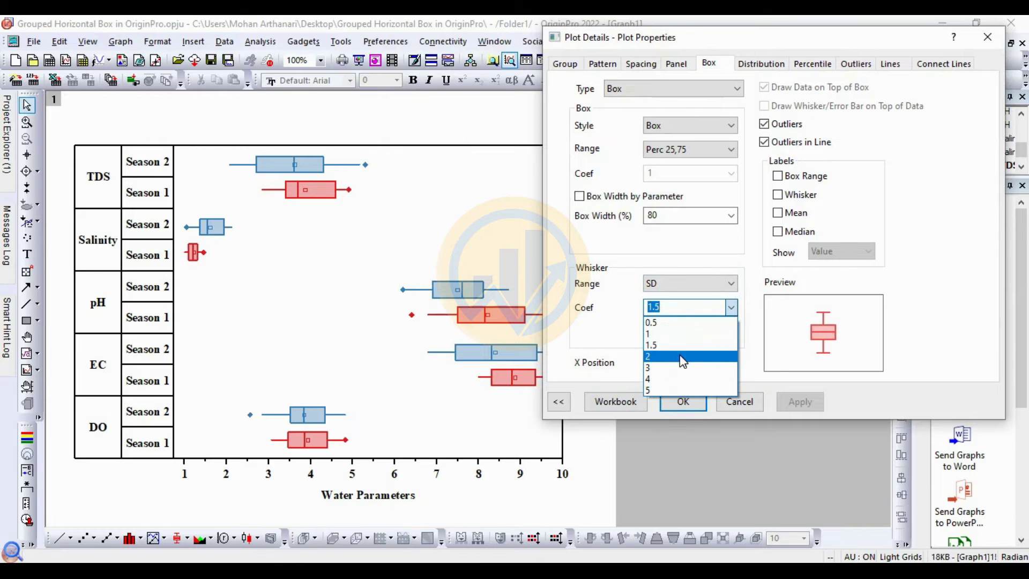
click(682, 358)
click(793, 405)
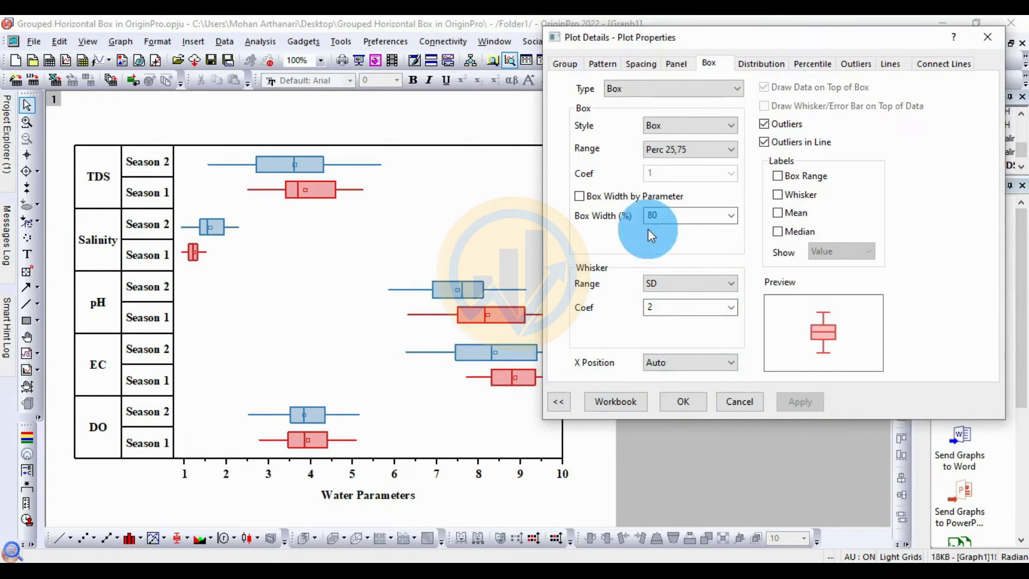
drag(781, 52, 709, 108)
click(709, 295)
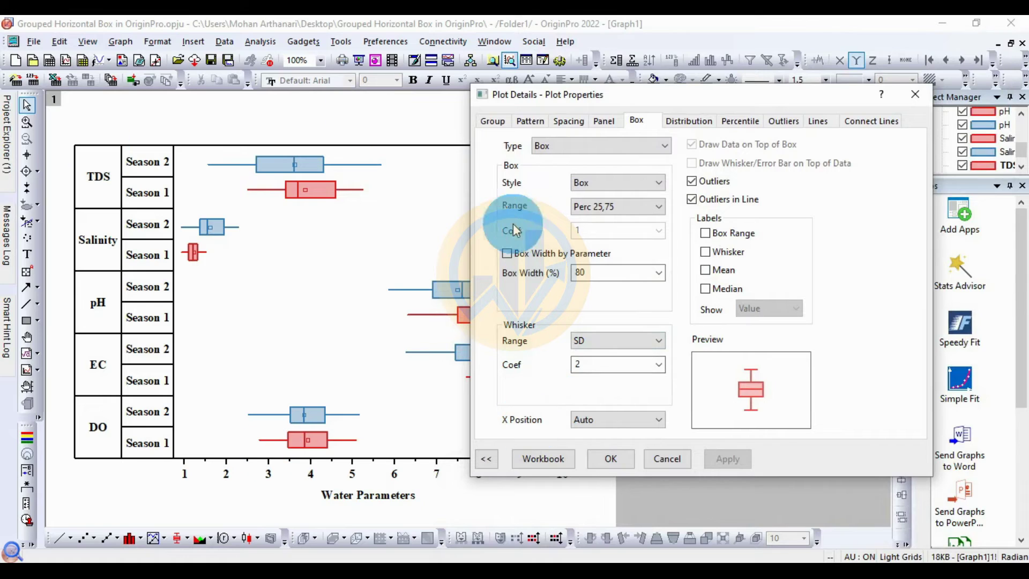
- Preview I-shaped and diamond box styles, then return to plain rectangular boxes
click(618, 185)
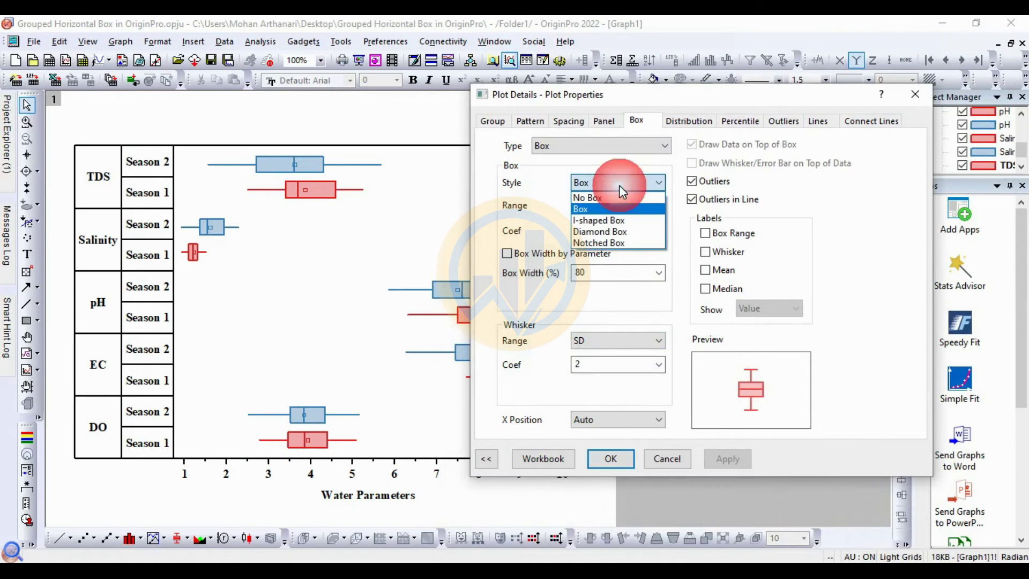
click(611, 219)
click(727, 459)
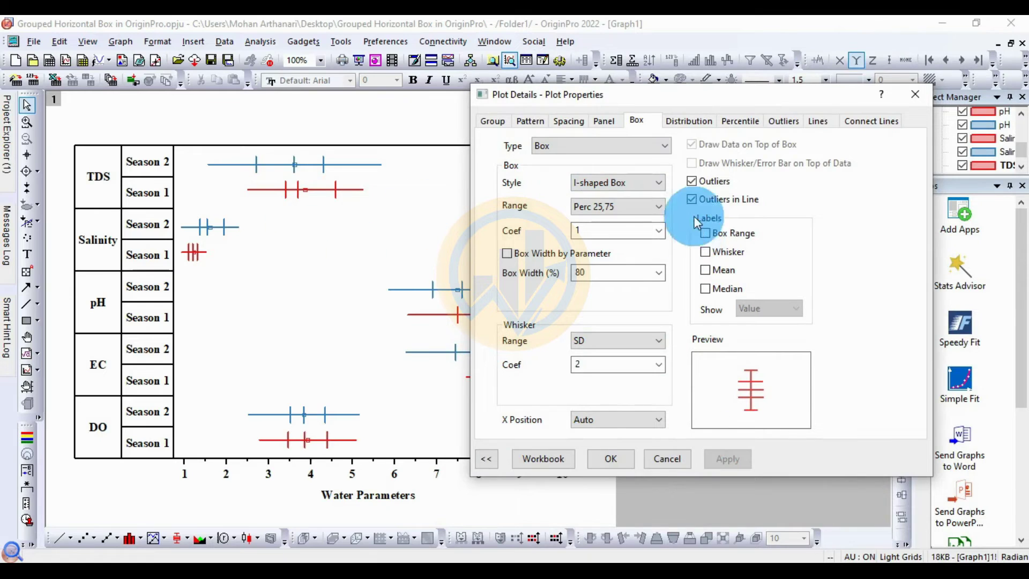
click(658, 184)
click(610, 229)
click(727, 457)
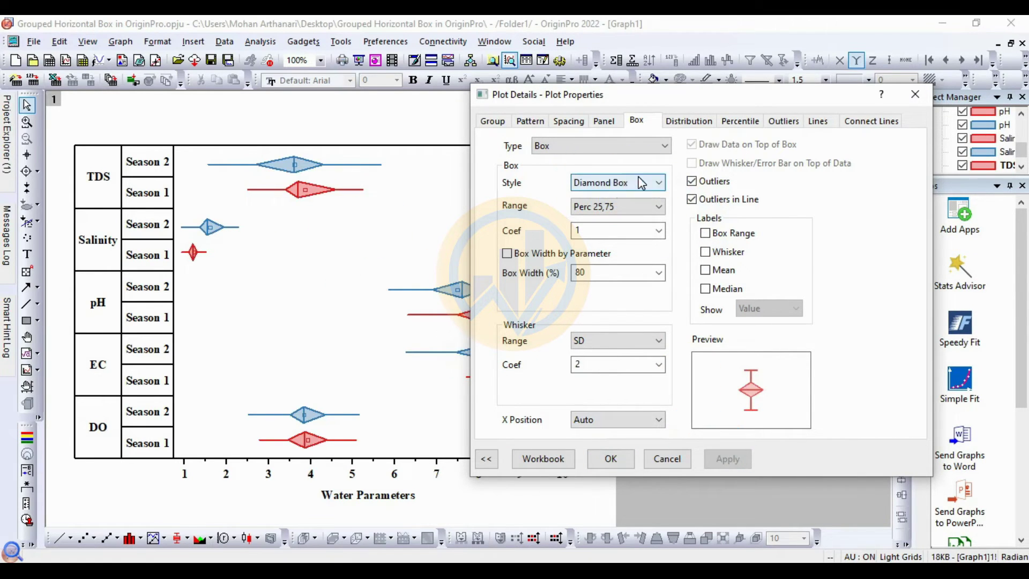
click(587, 182)
click(600, 209)
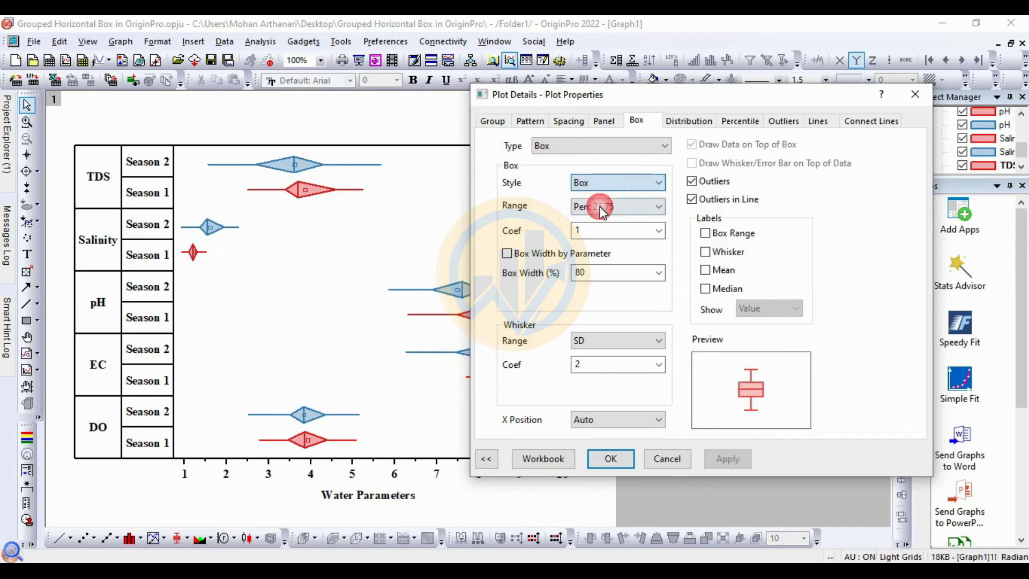
click(726, 459)
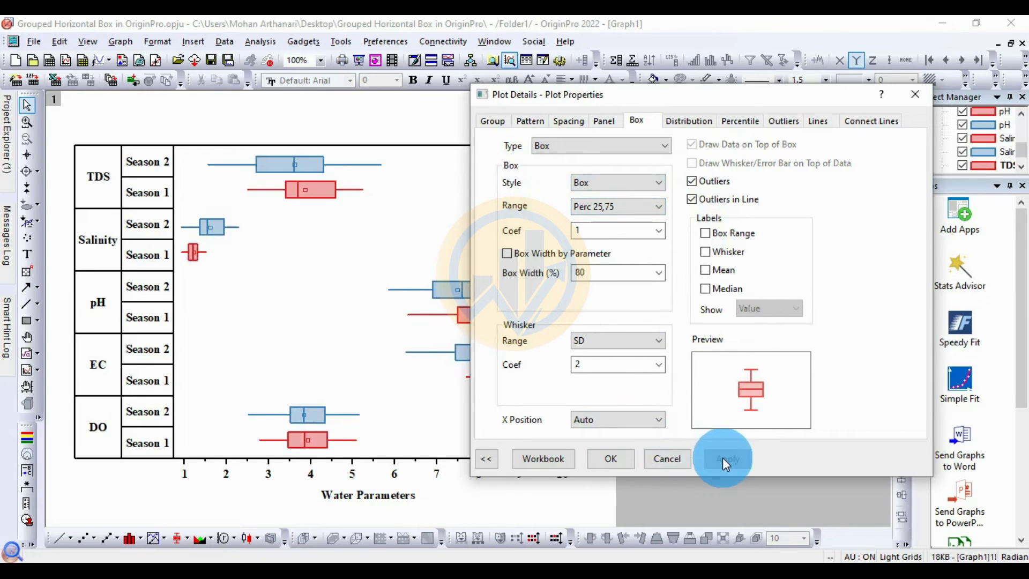
- Keep the plot type as Box and show the Distribution curve settings
click(600, 146)
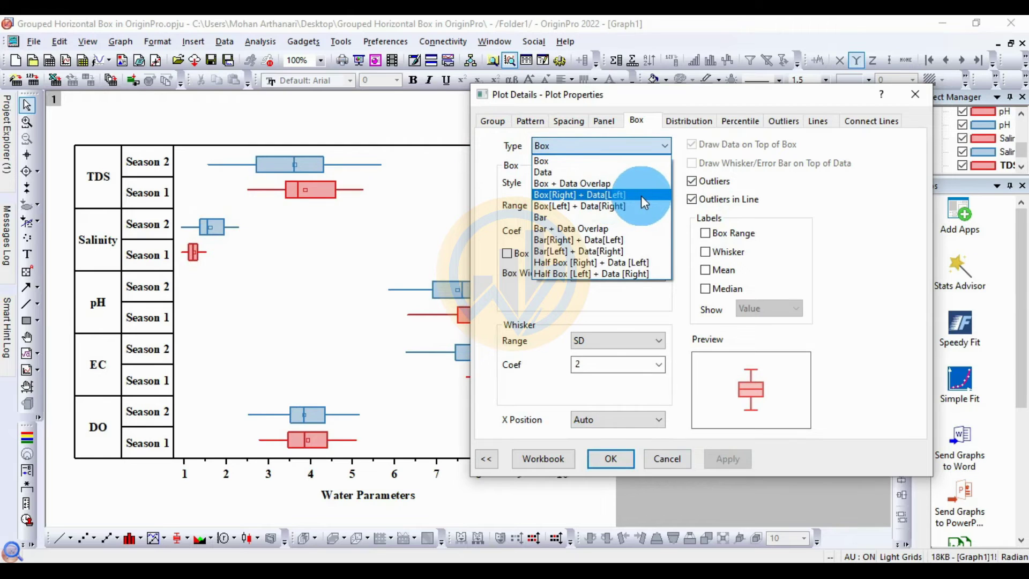
click(573, 161)
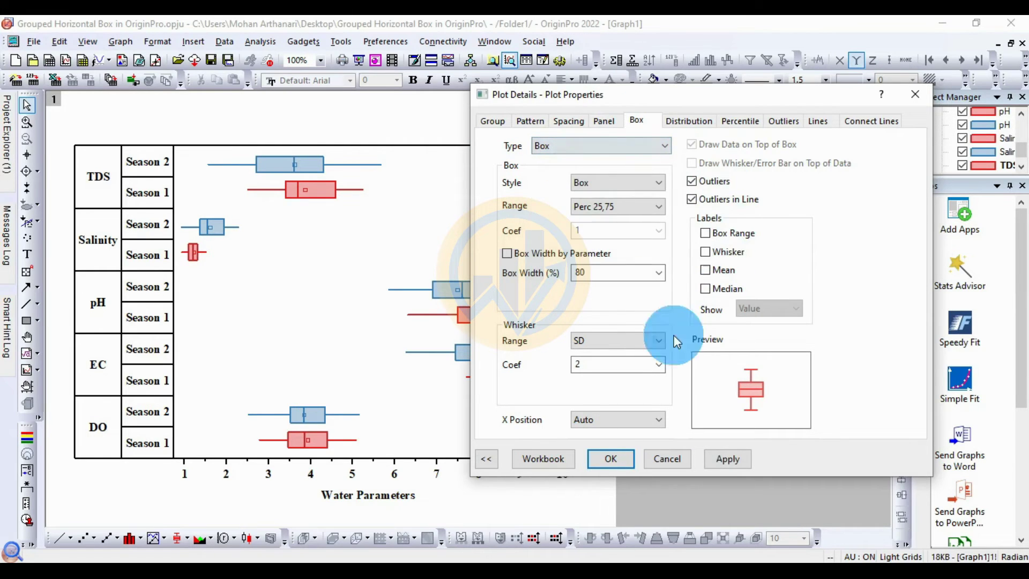
click(731, 457)
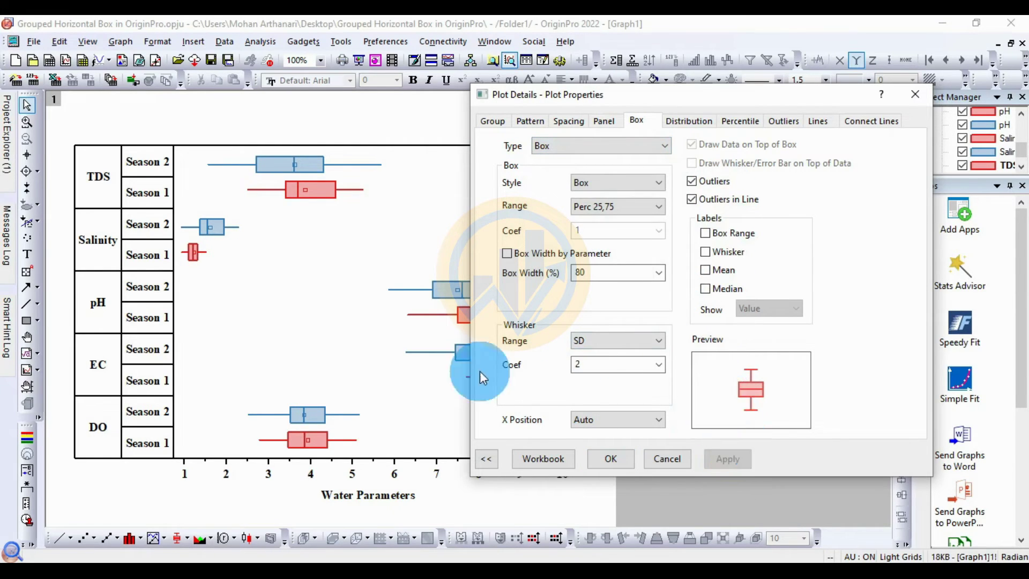
click(689, 122)
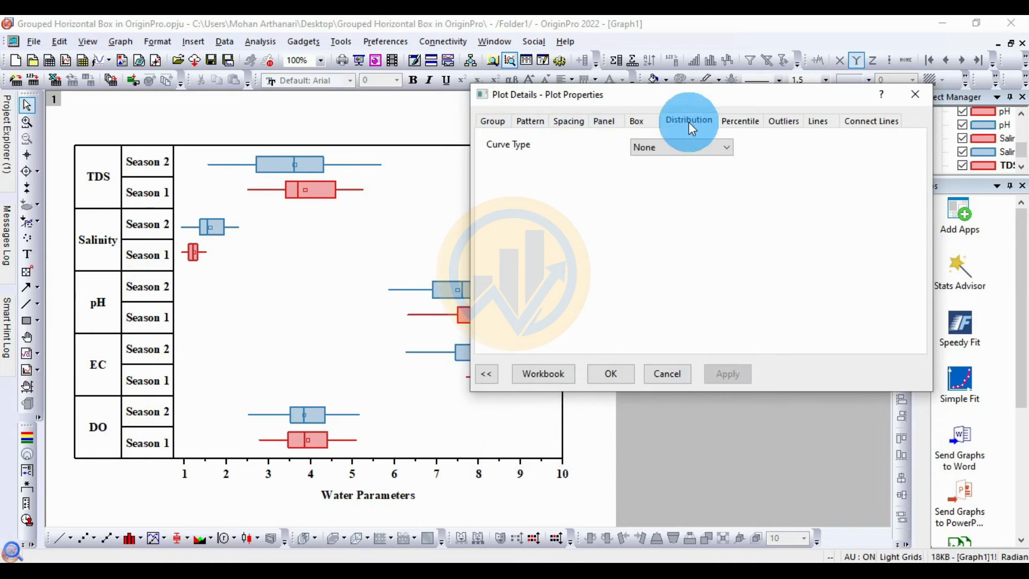
- In Percentile settings, show only the mean symbol on each box, not the median
click(737, 123)
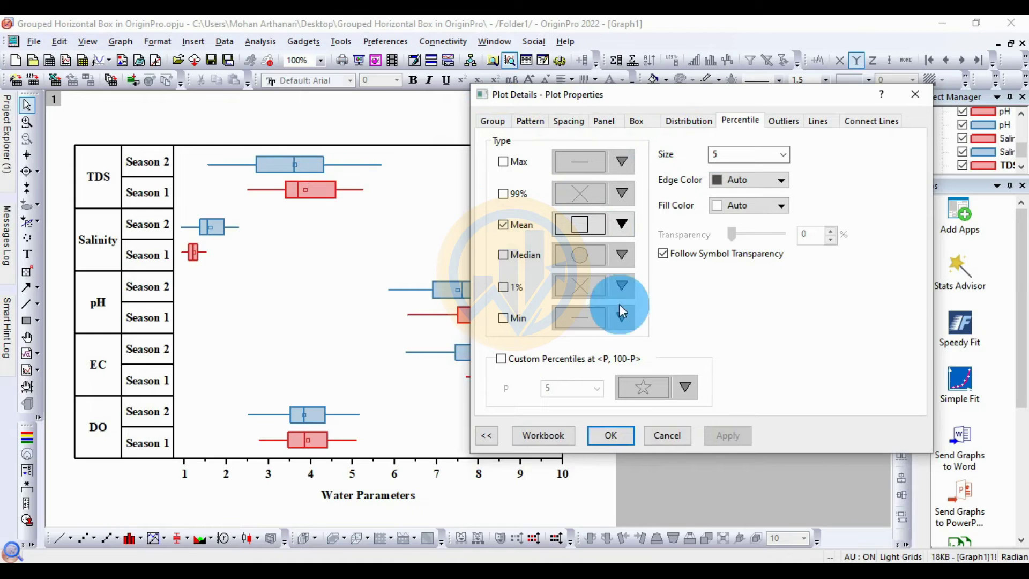
click(505, 256)
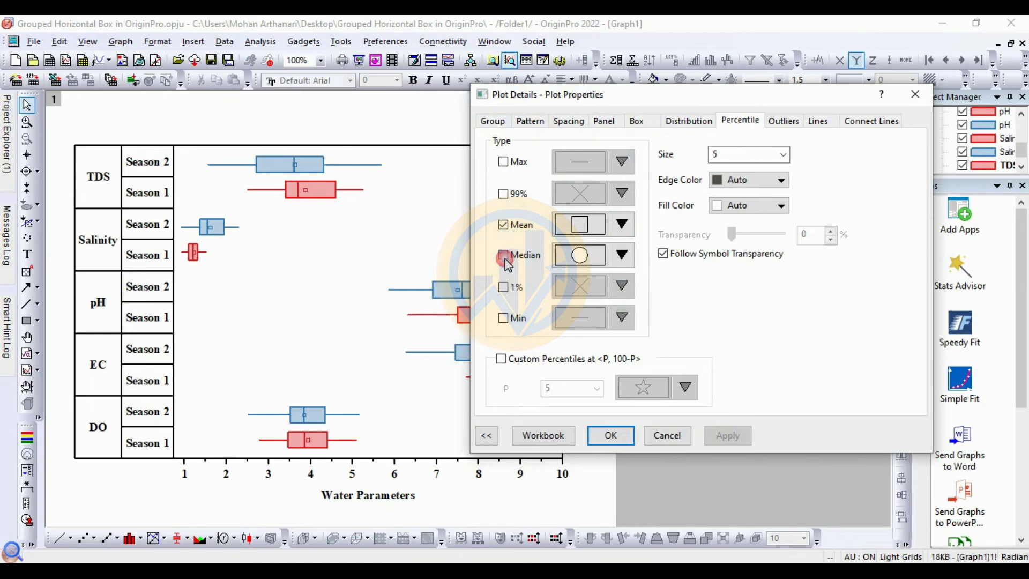
click(504, 226)
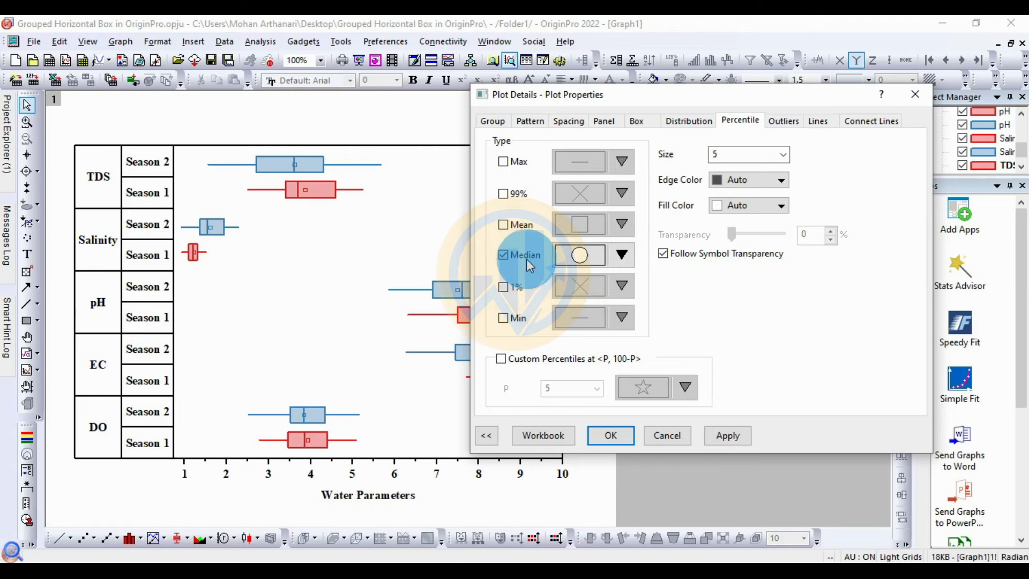
click(503, 226)
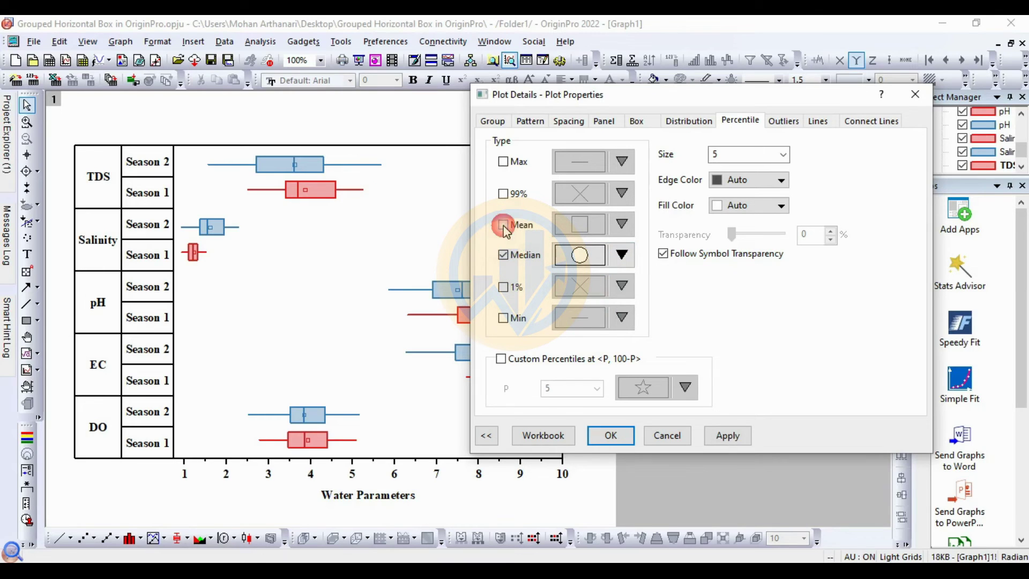
click(503, 255)
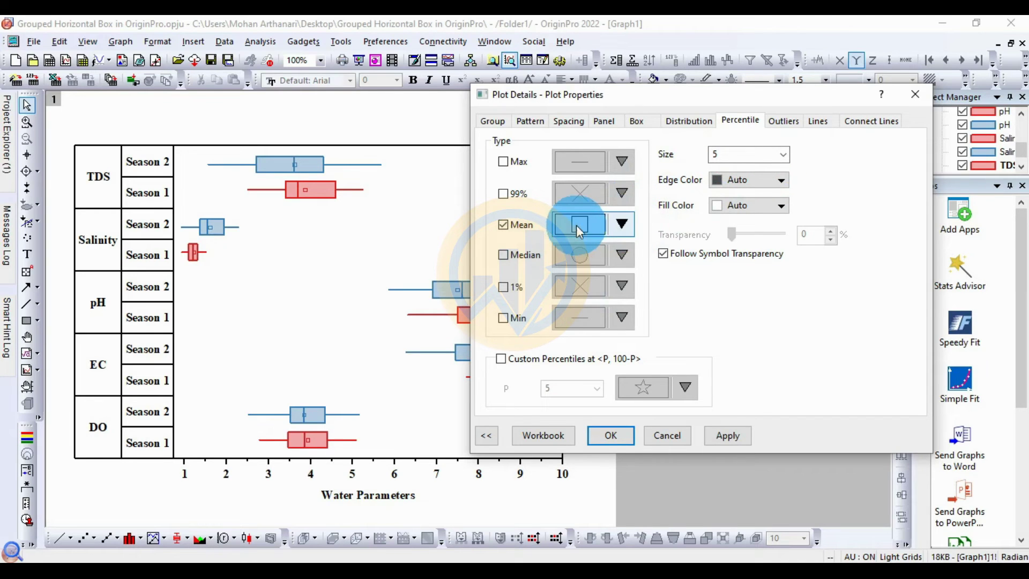
- Make the mean symbol an open circle
click(622, 225)
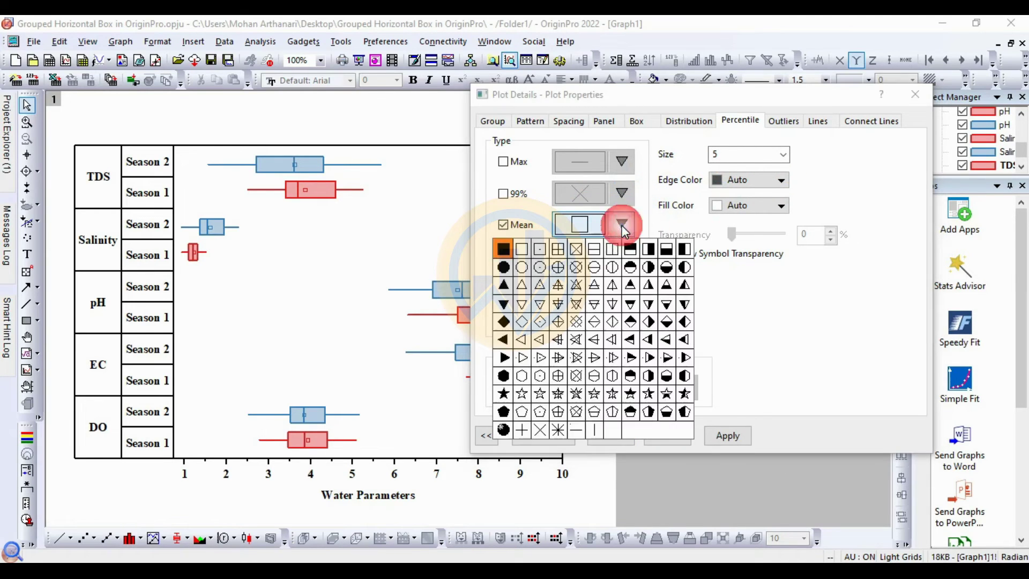
click(503, 267)
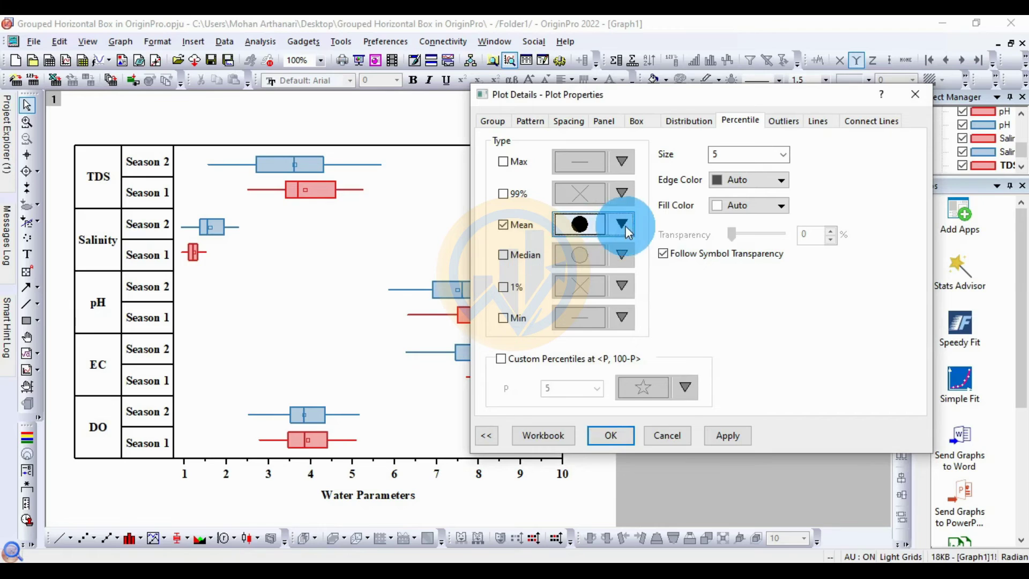
click(622, 225)
click(515, 269)
click(726, 434)
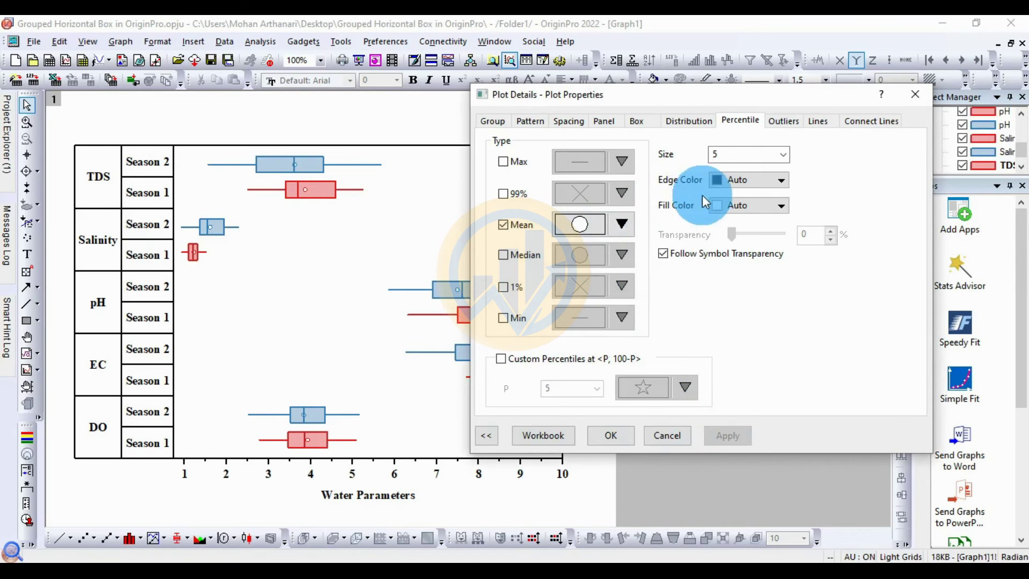
- Set the mean marker size to 8 after trying 12
click(781, 154)
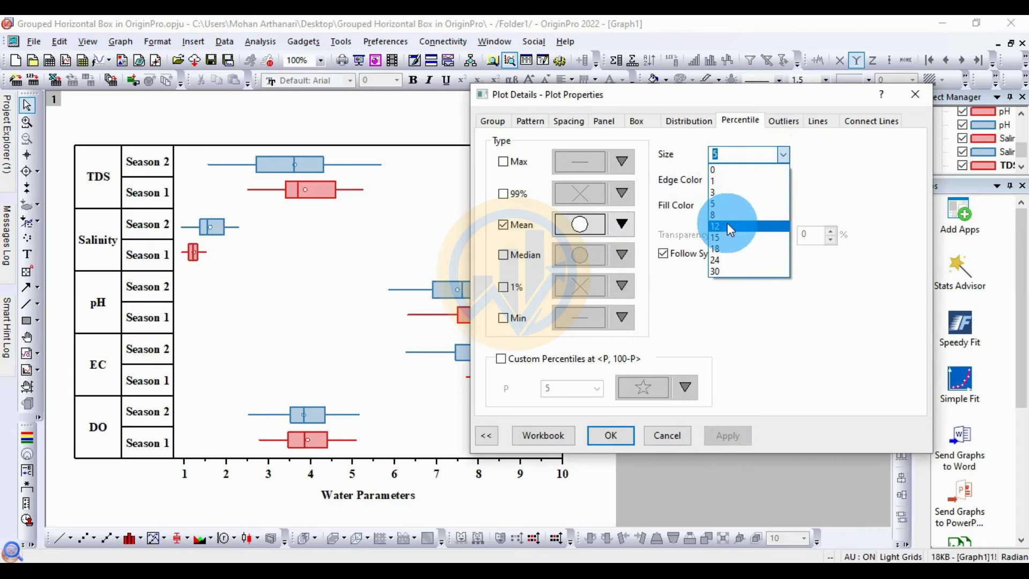
click(726, 226)
click(739, 435)
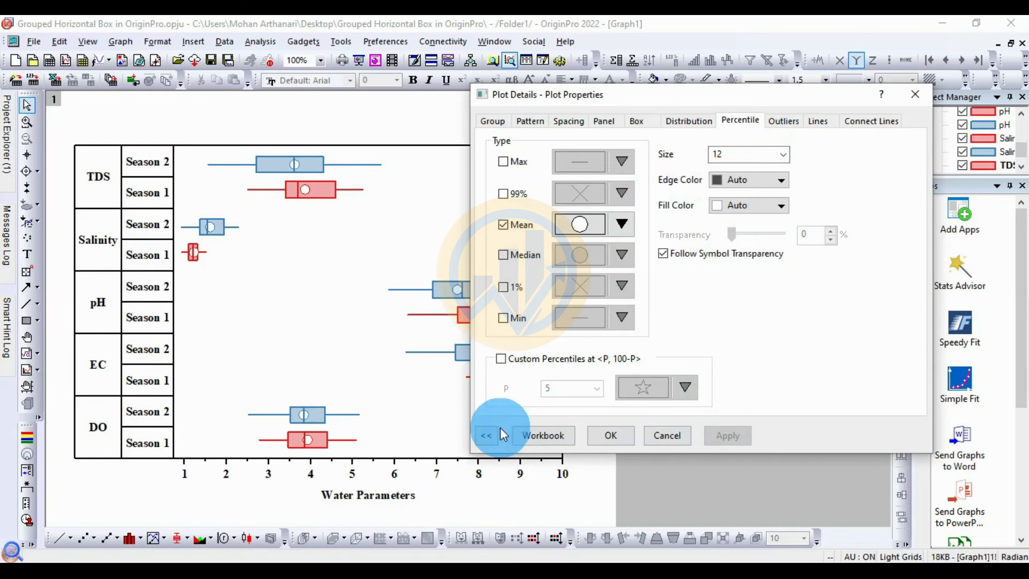
click(783, 156)
click(731, 215)
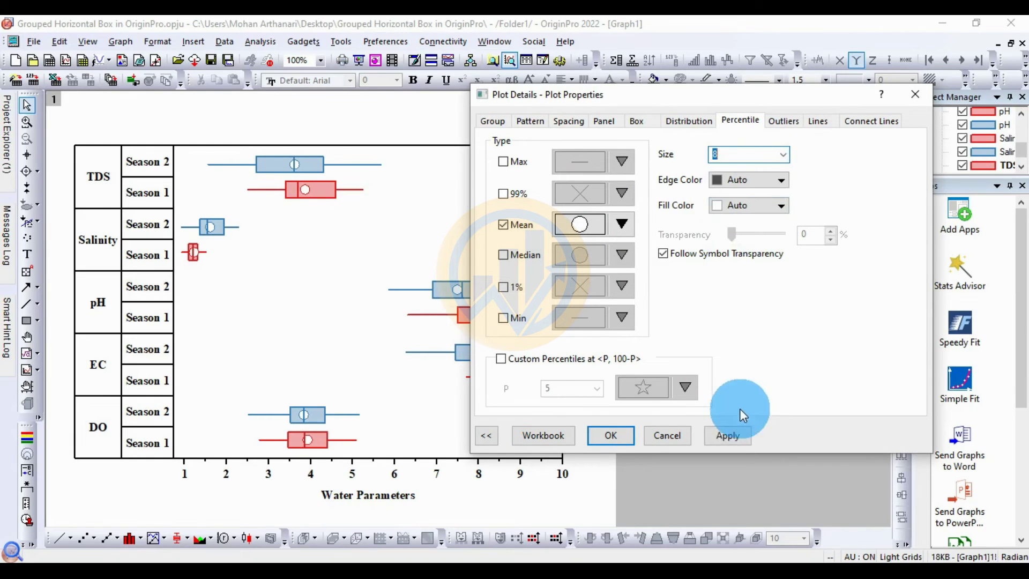
click(730, 435)
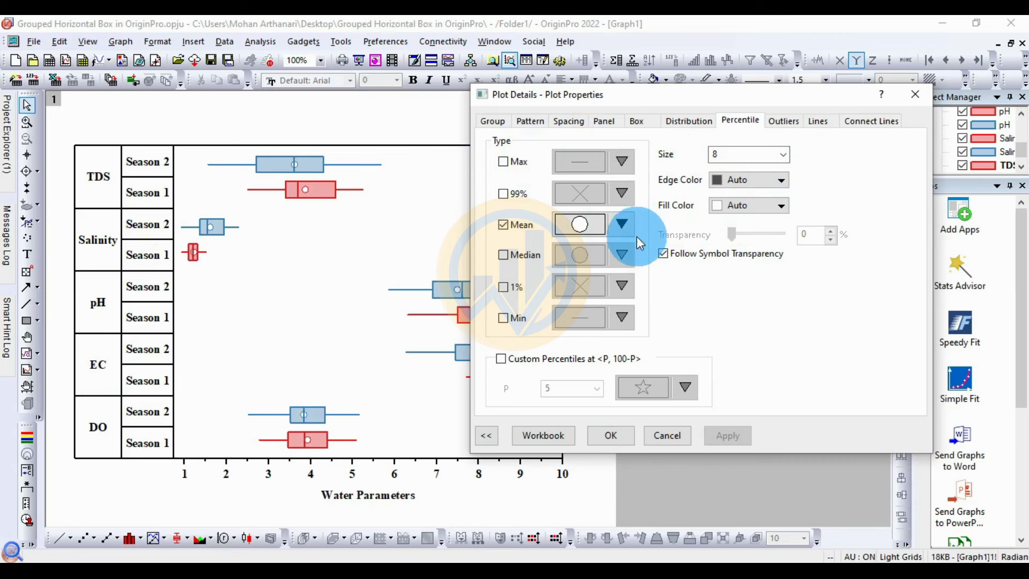
- Make the mean symbol a filled circle and preview an orange edge colour
click(626, 228)
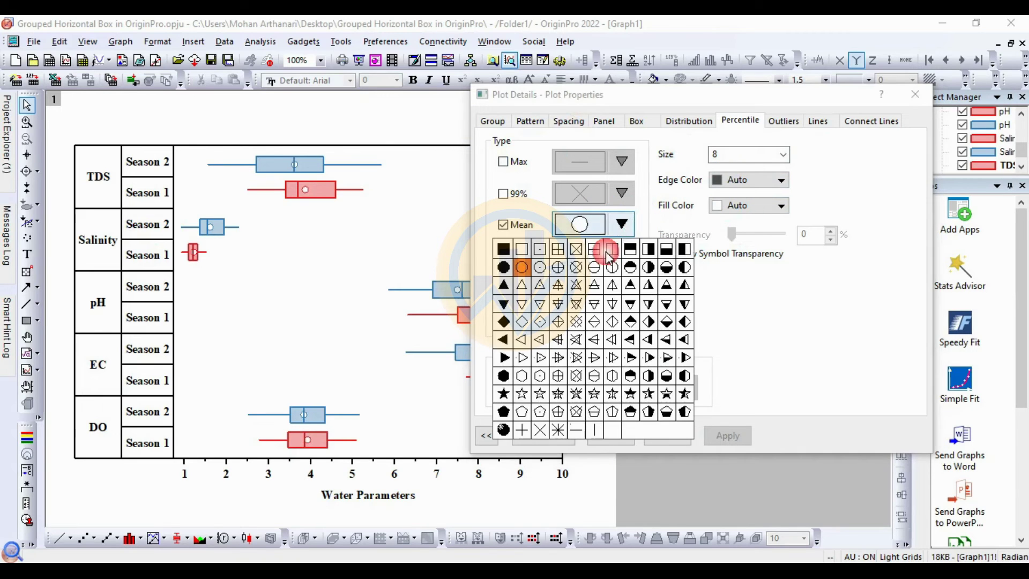
click(508, 268)
click(779, 177)
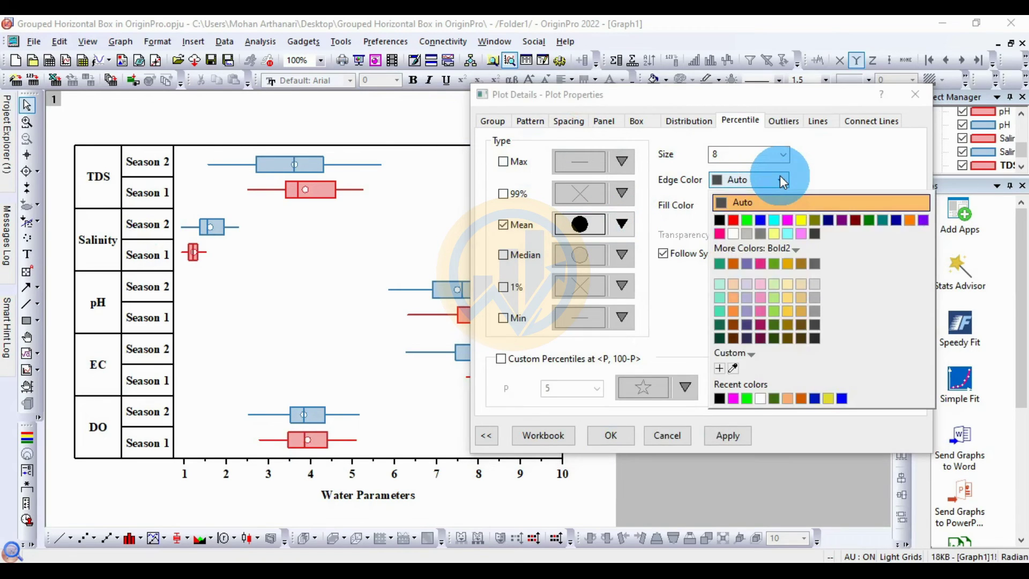
click(699, 209)
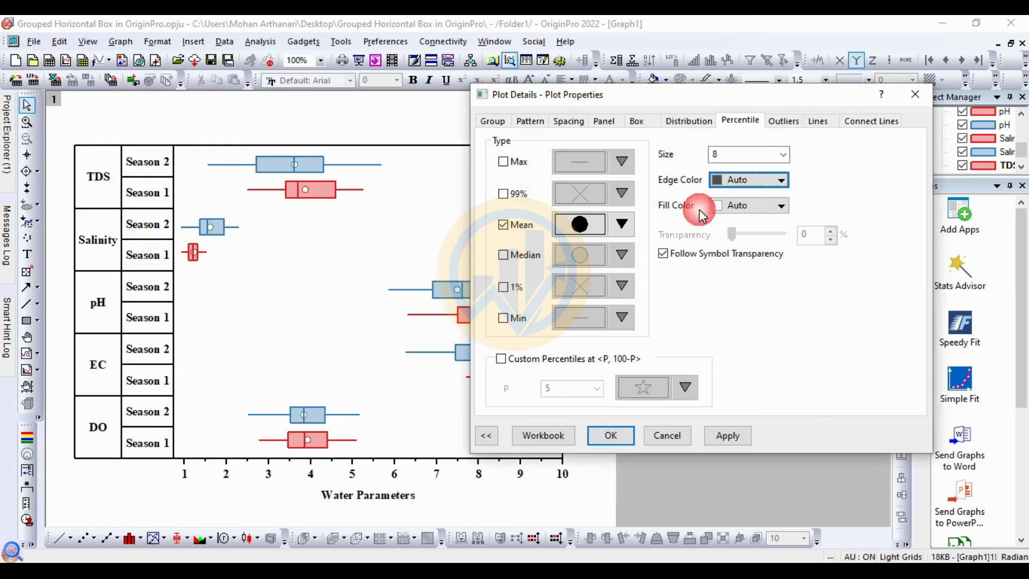
click(781, 181)
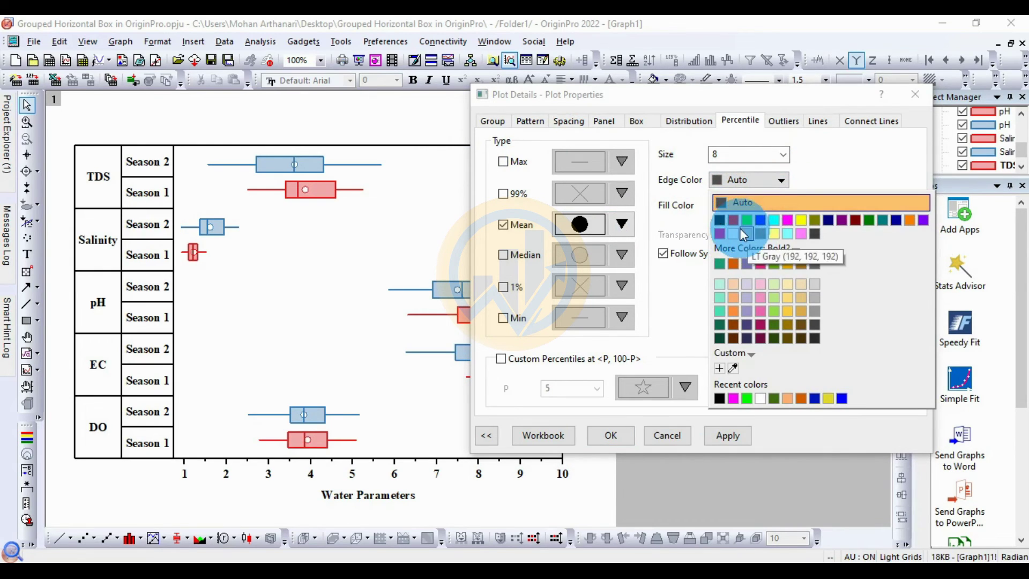
click(910, 221)
click(732, 434)
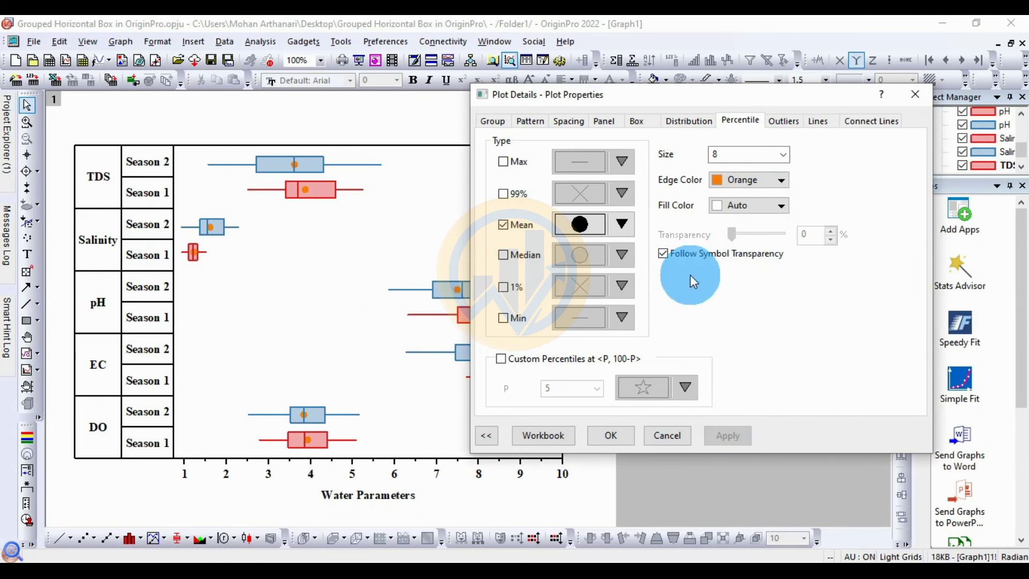
- Preview black, then set the mean symbol edge colour back to Auto
click(761, 180)
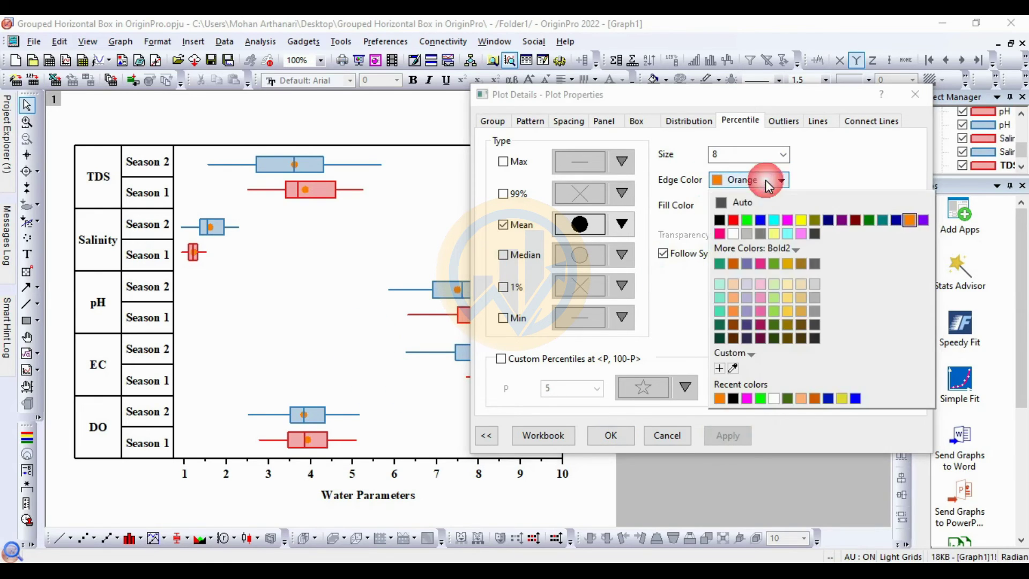
click(721, 218)
click(732, 434)
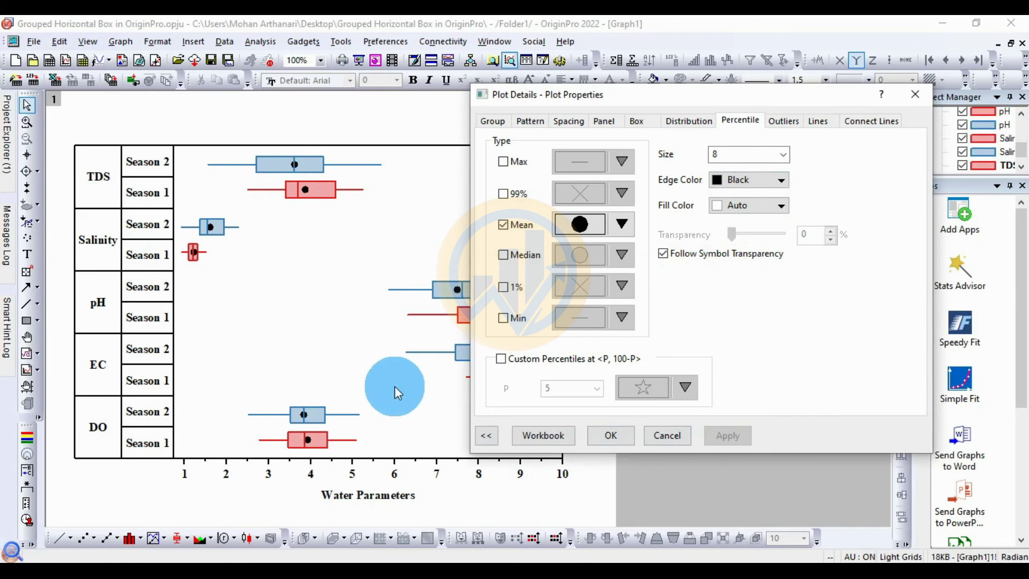
click(761, 180)
click(747, 197)
click(729, 435)
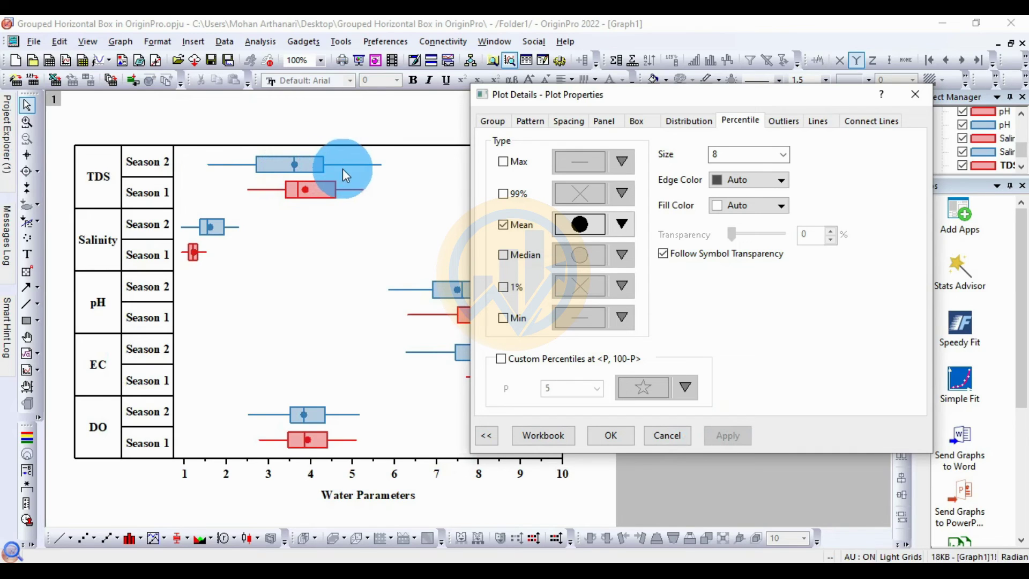
- Turn off the median line and turn on the mean line inside the boxes
click(818, 121)
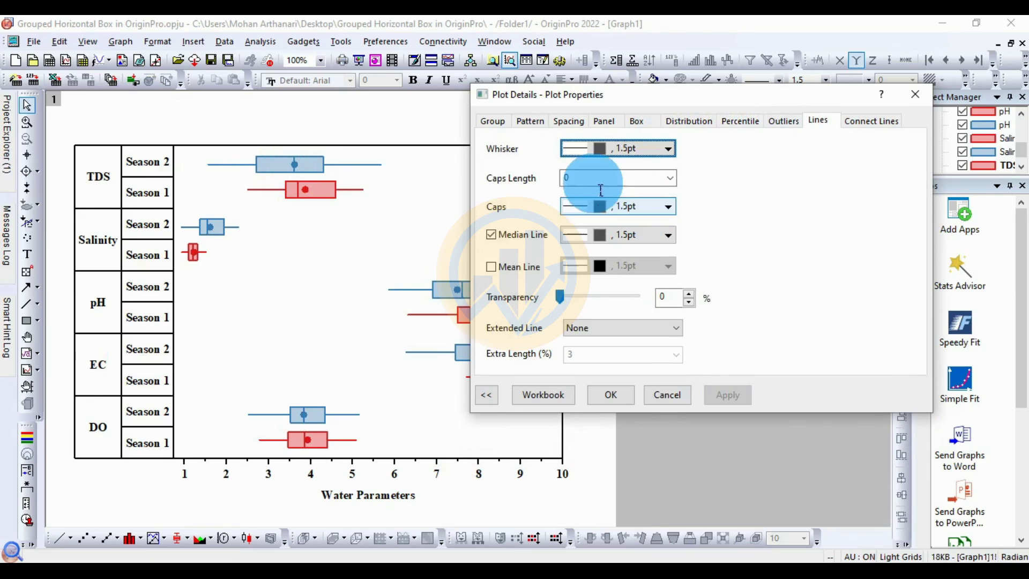
click(490, 236)
click(491, 266)
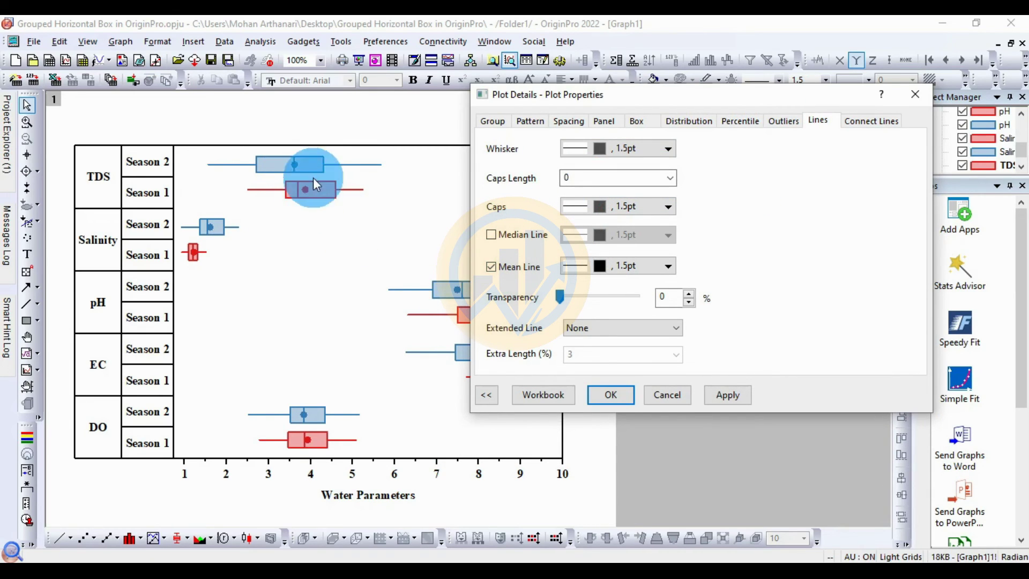
click(726, 395)
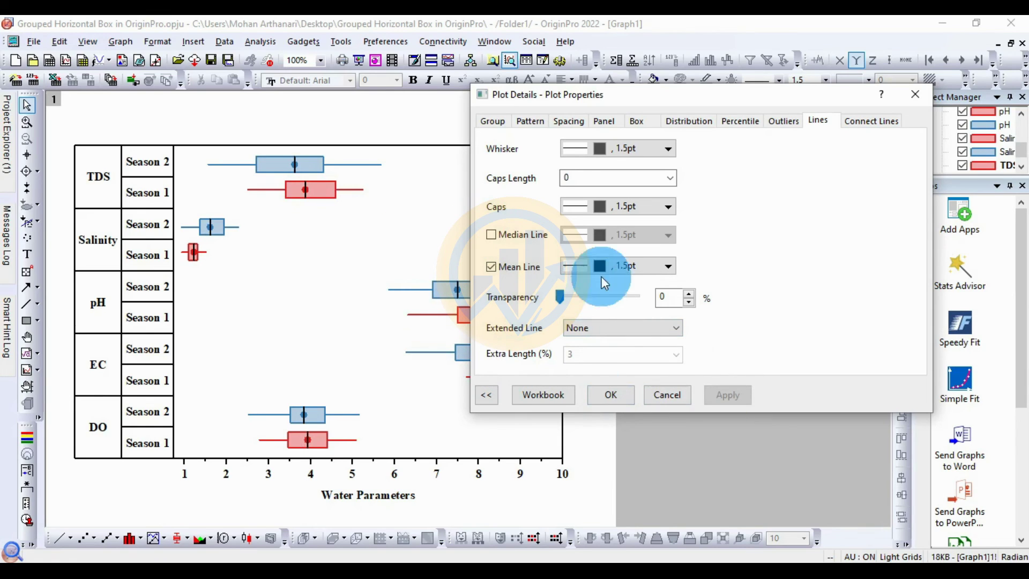
- Set the mean line colour to Auto
click(670, 265)
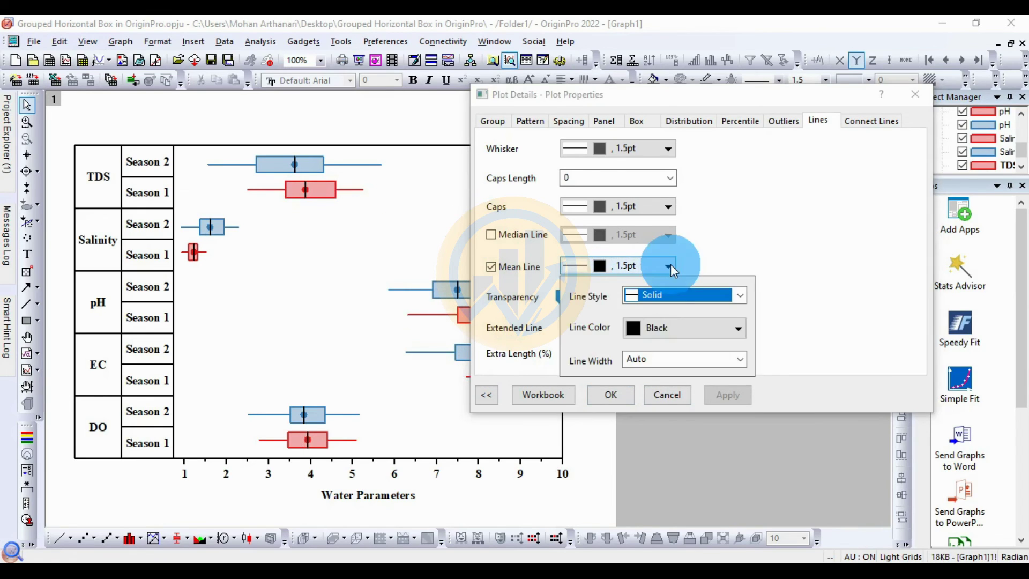
click(686, 331)
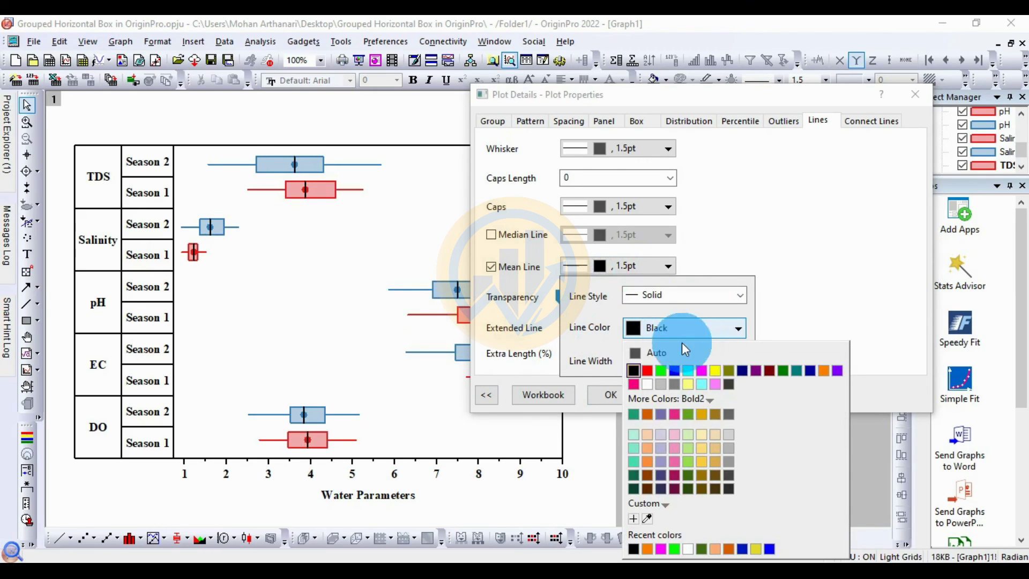
click(667, 349)
click(729, 397)
click(345, 248)
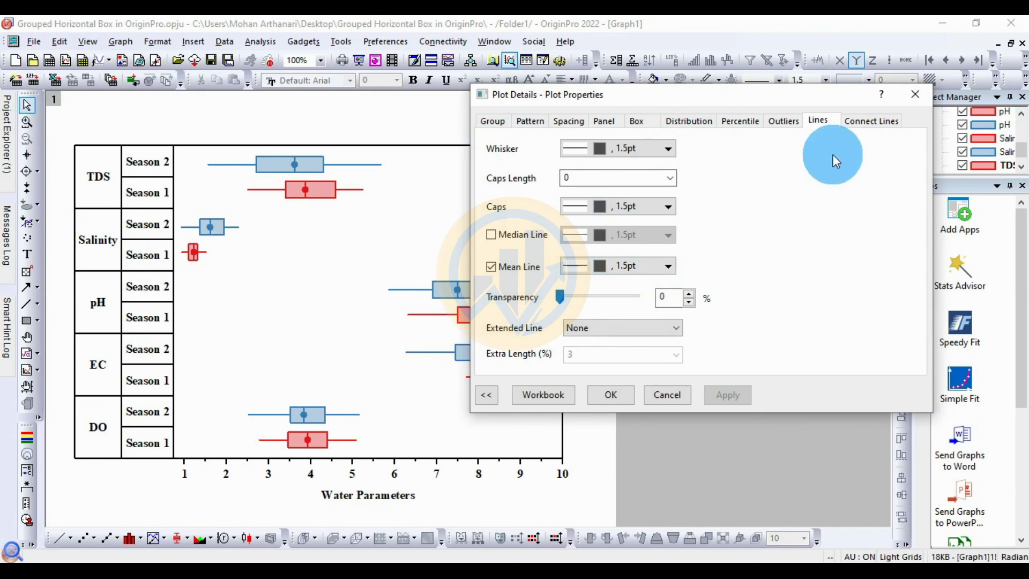
click(872, 122)
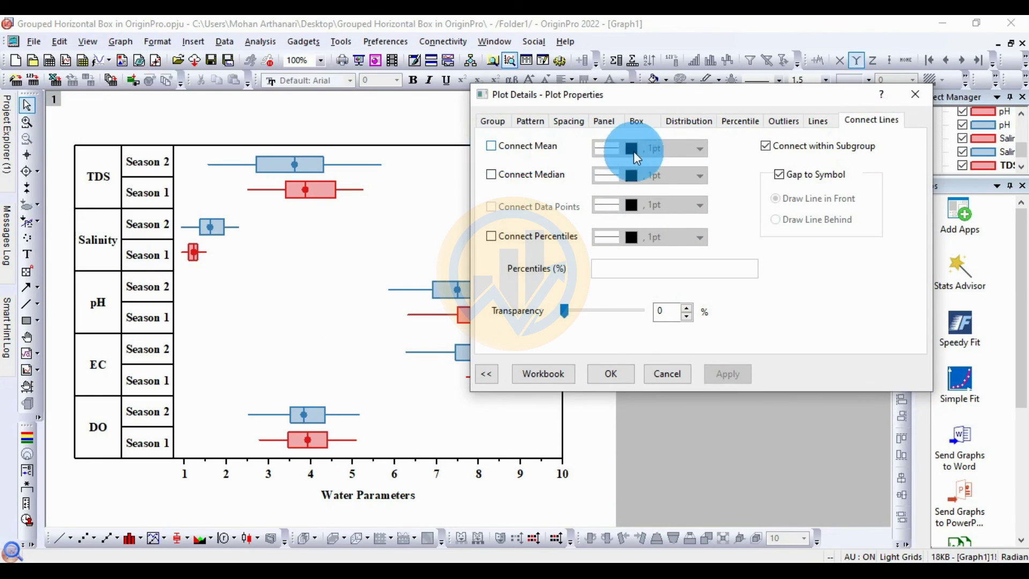
click(491, 146)
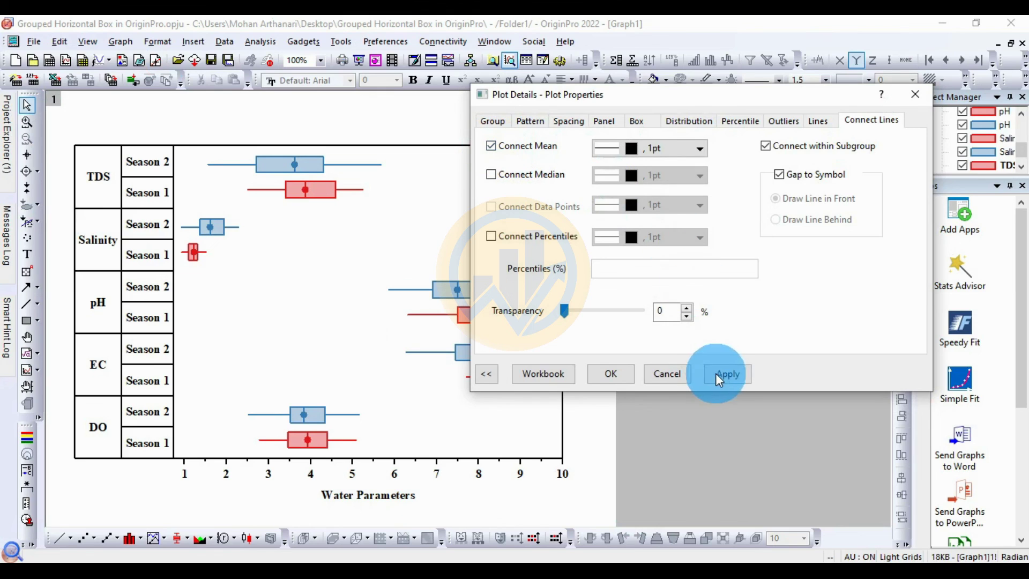
click(732, 375)
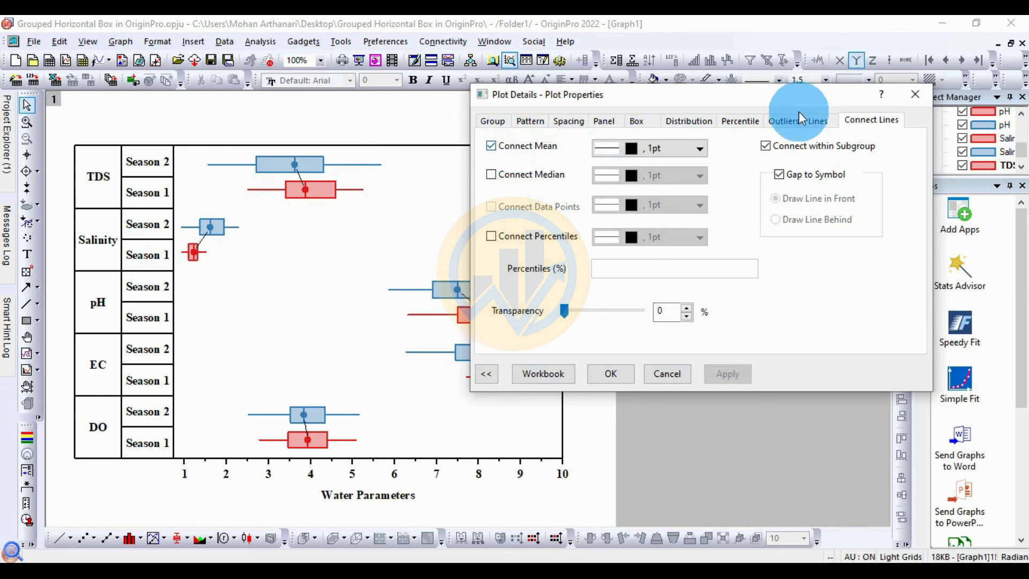
click(816, 120)
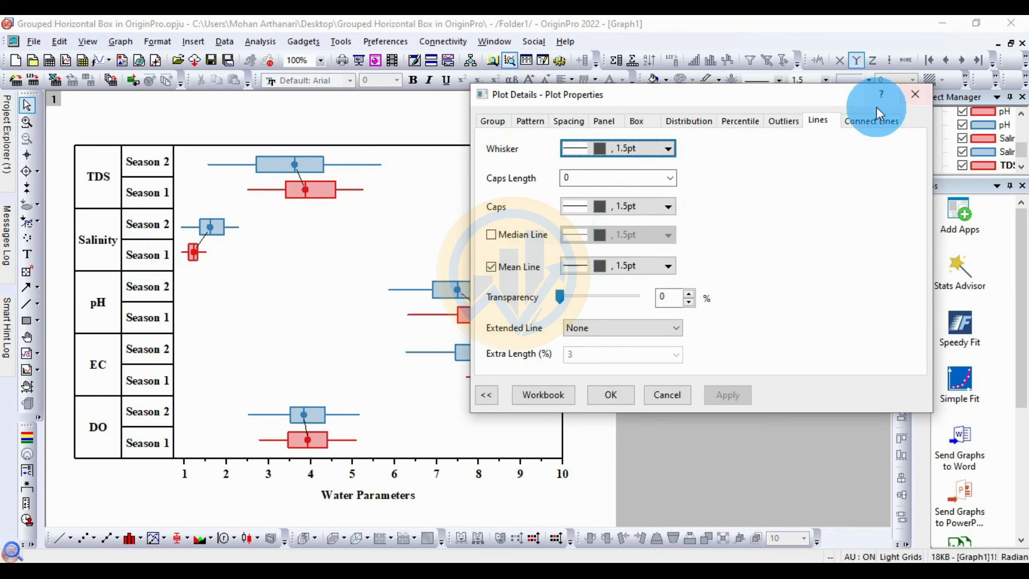
click(871, 120)
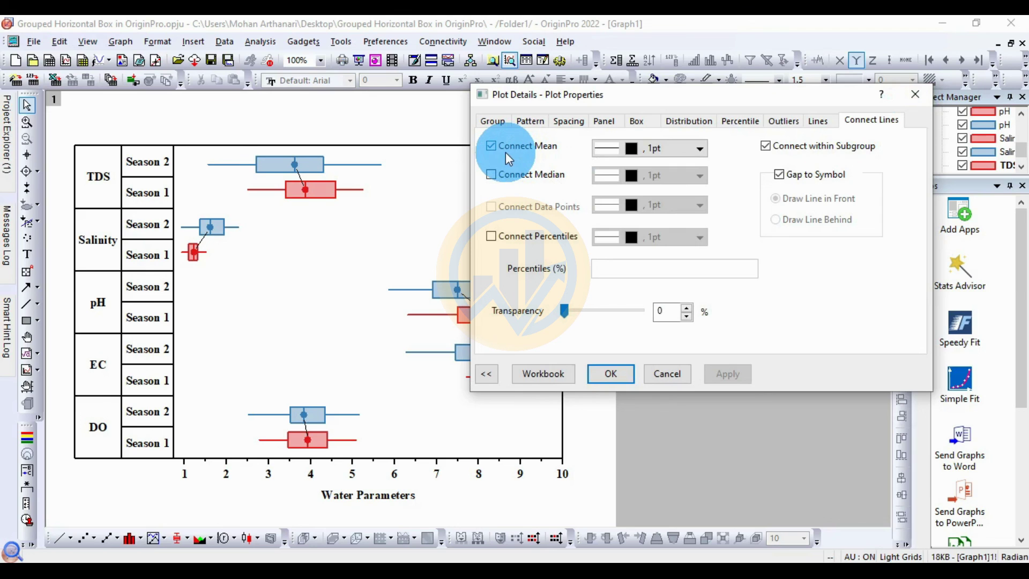
click(492, 145)
click(740, 377)
- Move the Plot Details dialog aside and accept it with OK
drag(760, 110, 671, 111)
click(526, 381)
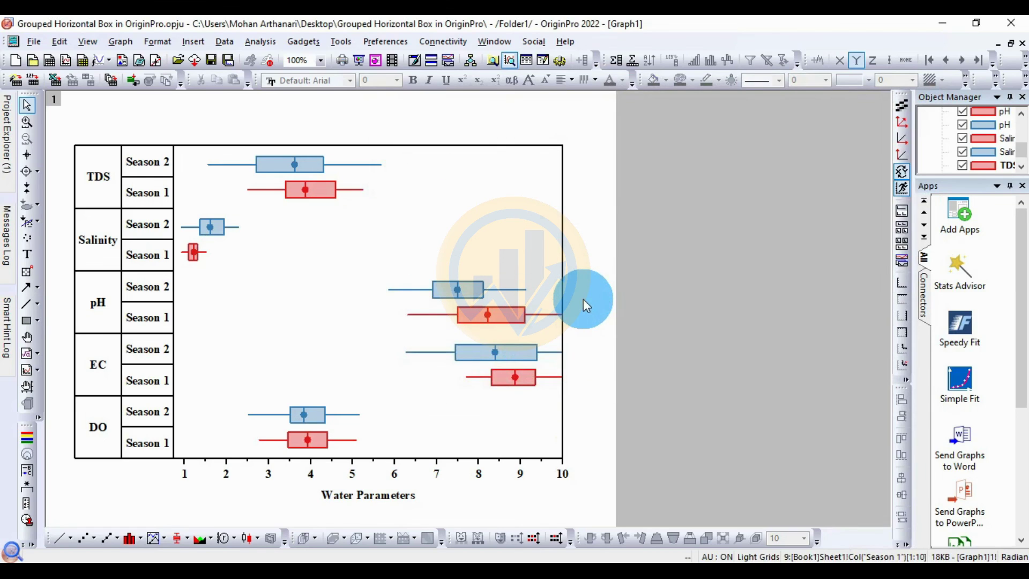